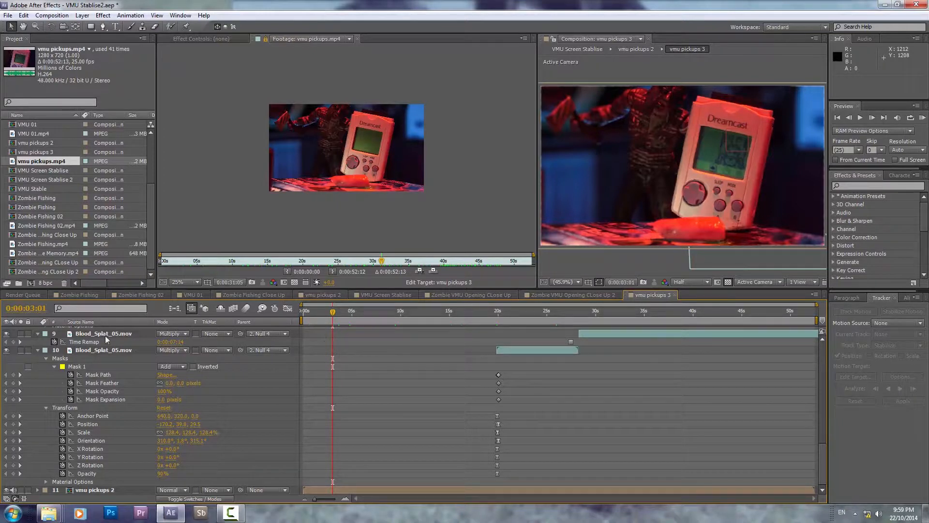
- Collapse the expanded properties of every layer in the vmu pickups 3 timeline
click(38, 334)
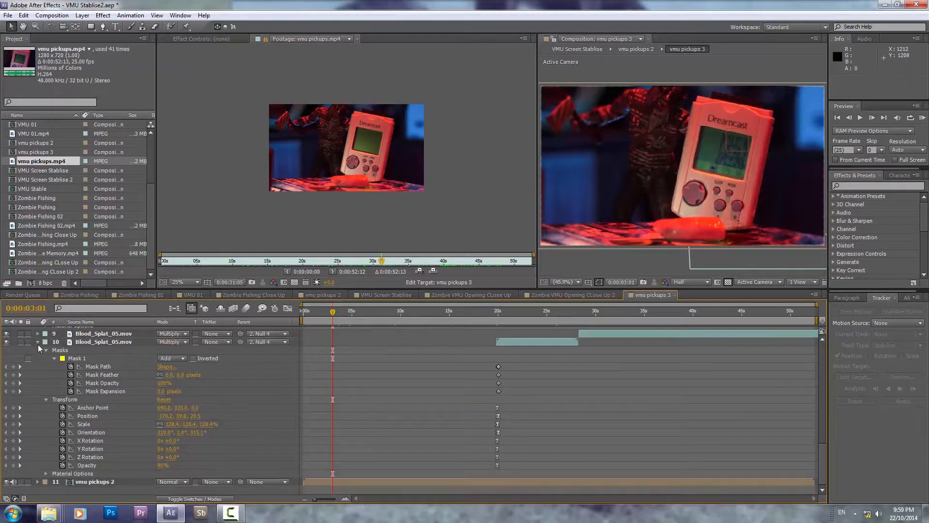
click(38, 350)
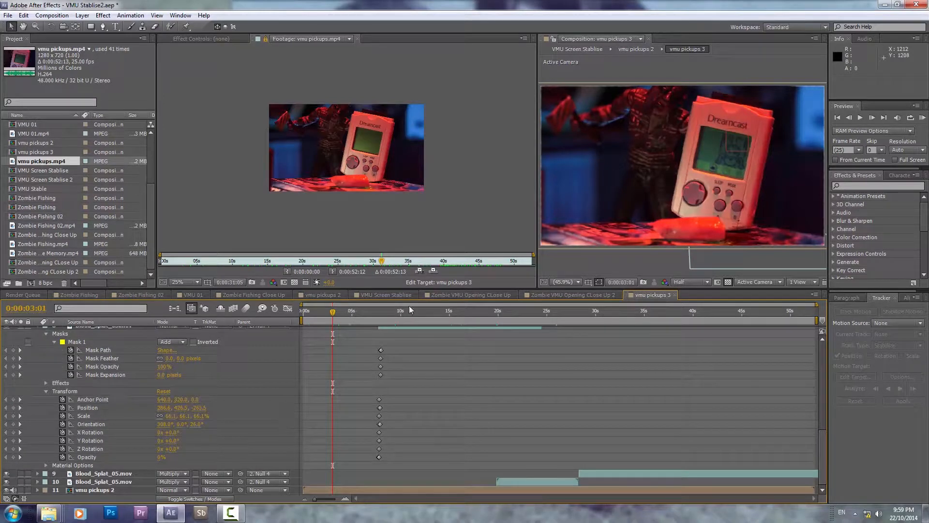
scroll(130, 413, up, 5)
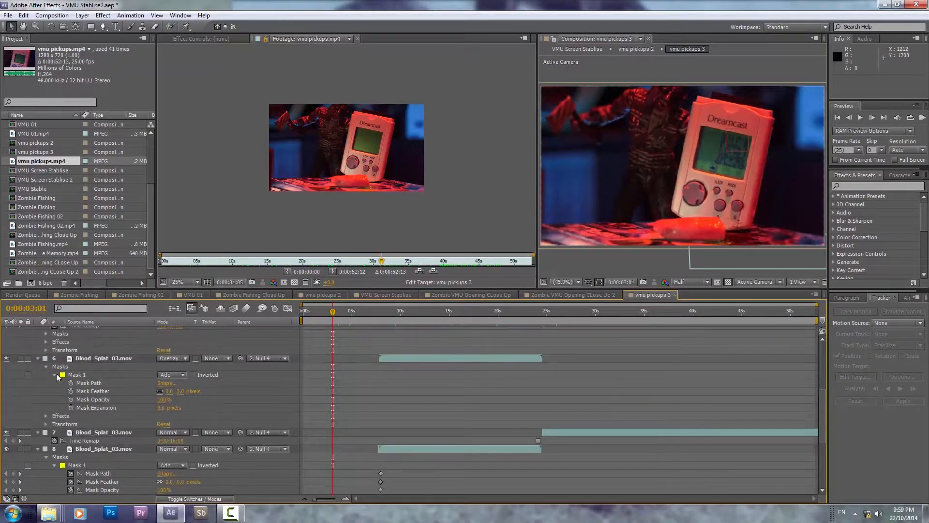
click(38, 358)
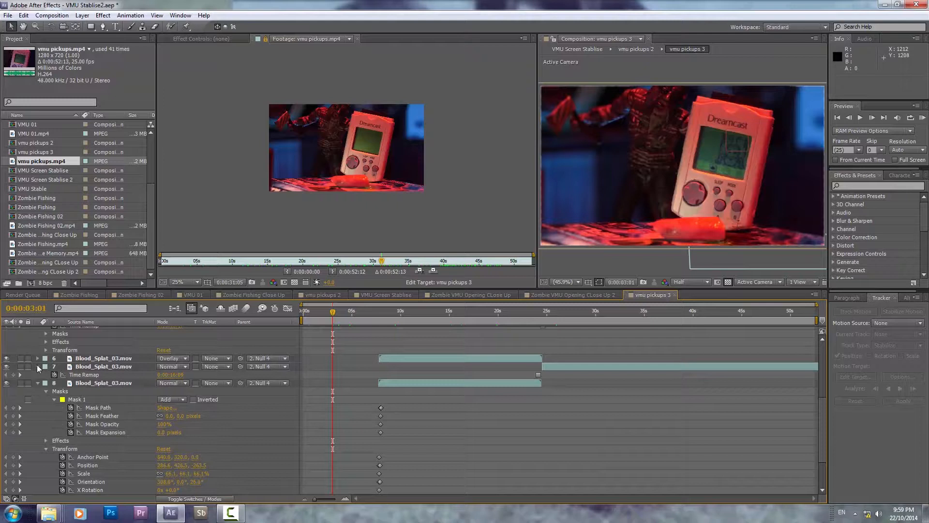
click(37, 366)
scroll(38, 374, up, 5)
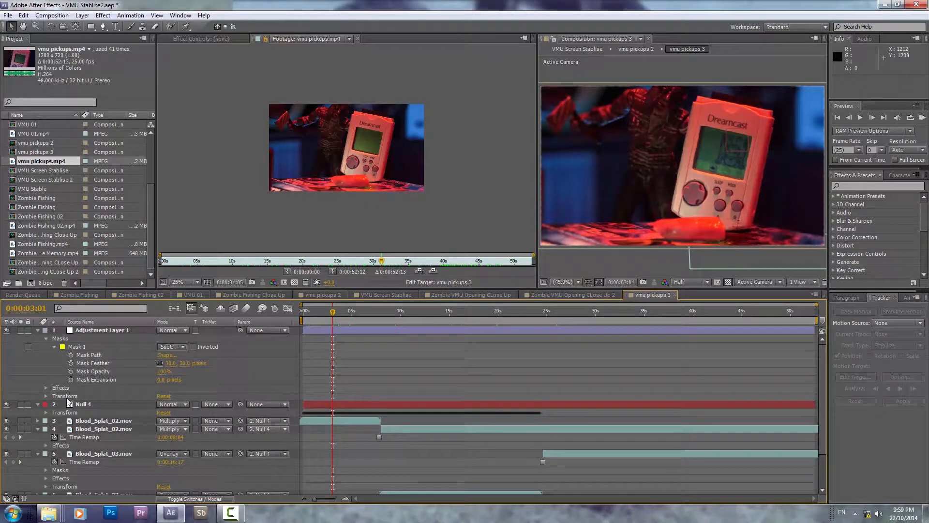
click(37, 330)
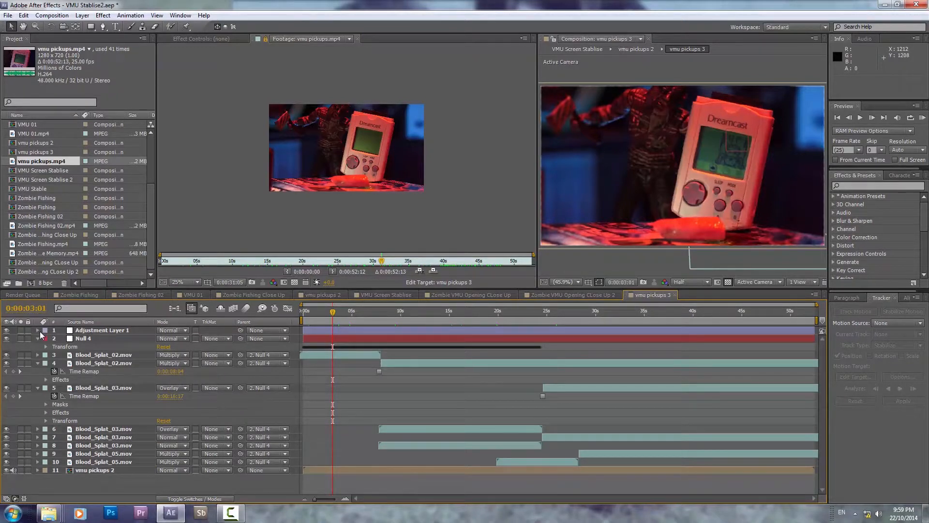
click(38, 337)
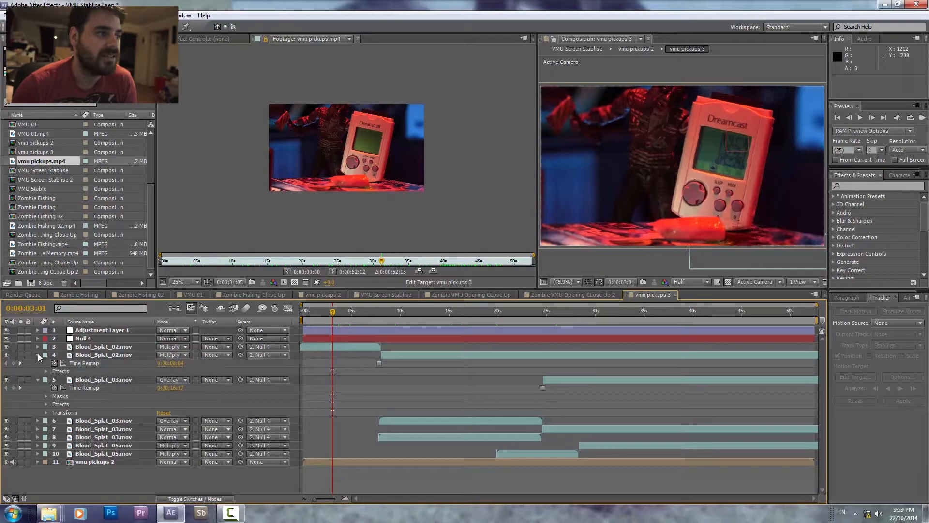
click(38, 354)
click(38, 364)
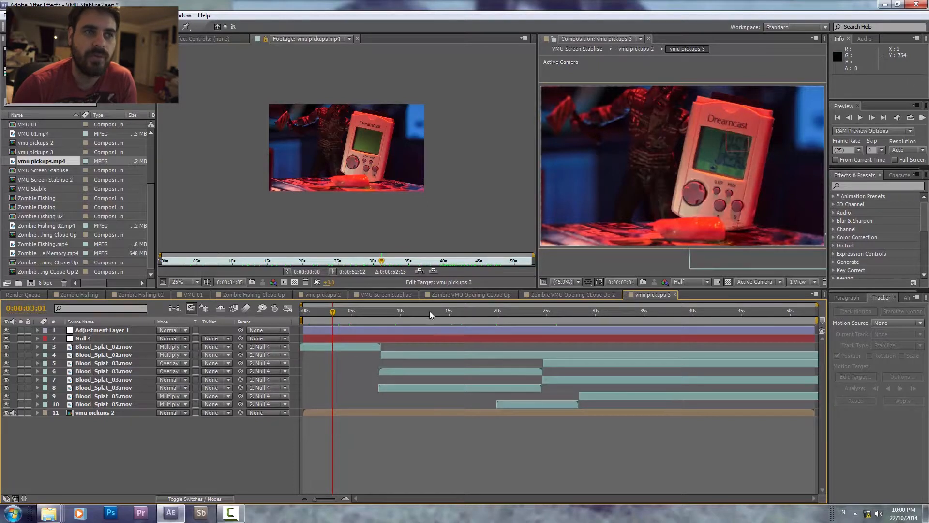
- Open the VMU Screen Stablise composition, move to 0:00:13:15 and inspect Track Point 1 and Track Point 2 of its footage layer
click(397, 294)
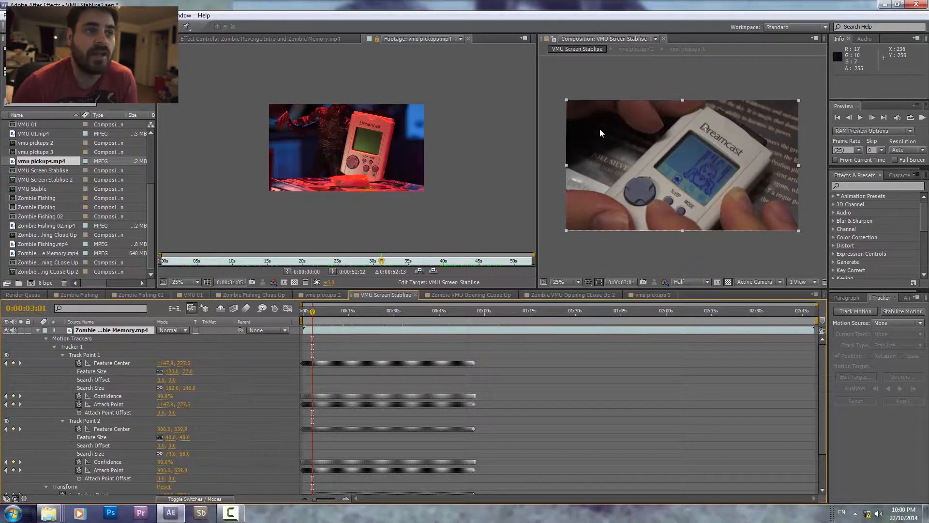
drag(313, 314, 346, 314)
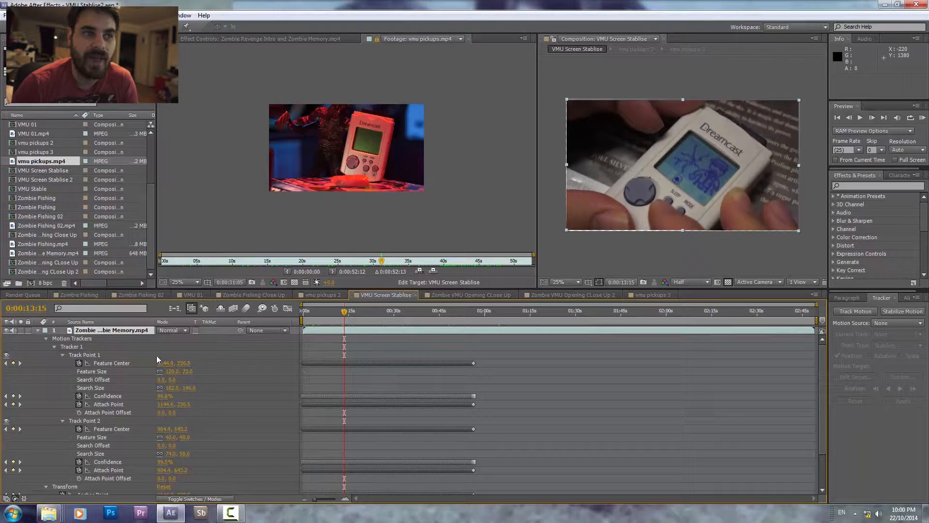
click(99, 357)
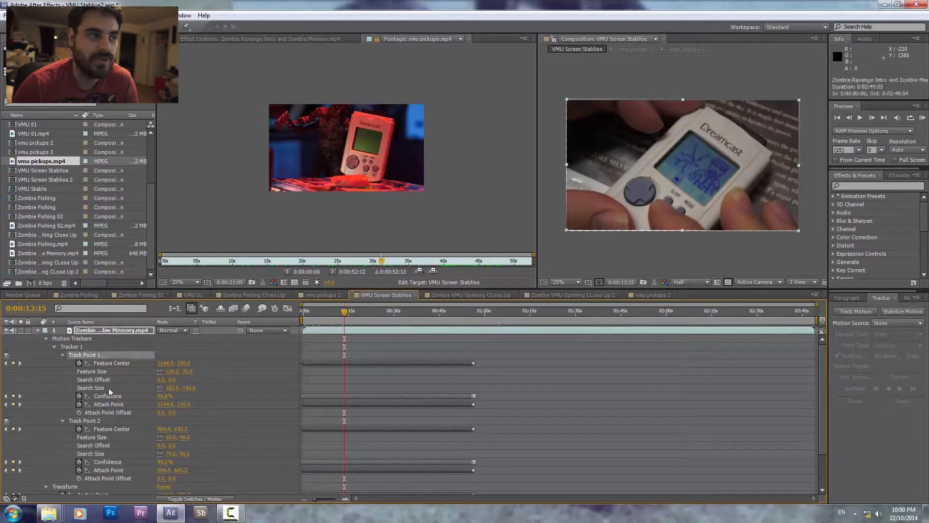
click(108, 420)
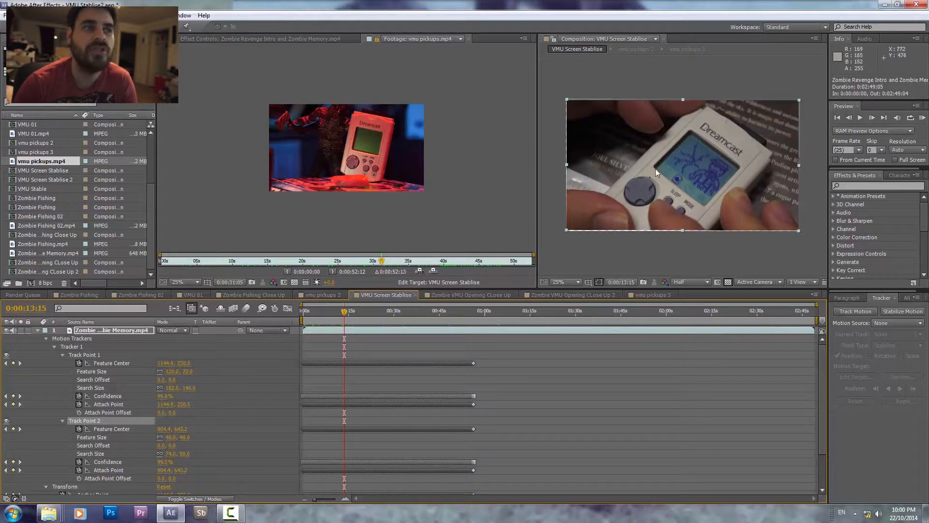
- Return to the vmu pickups 3 composition and view the blood-splattered shot at 0:00:04:09
click(651, 295)
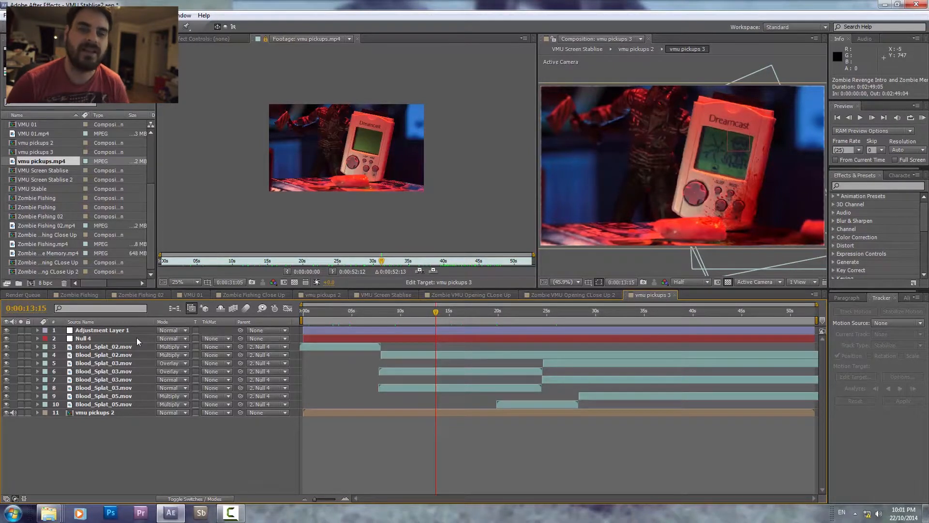
click(349, 314)
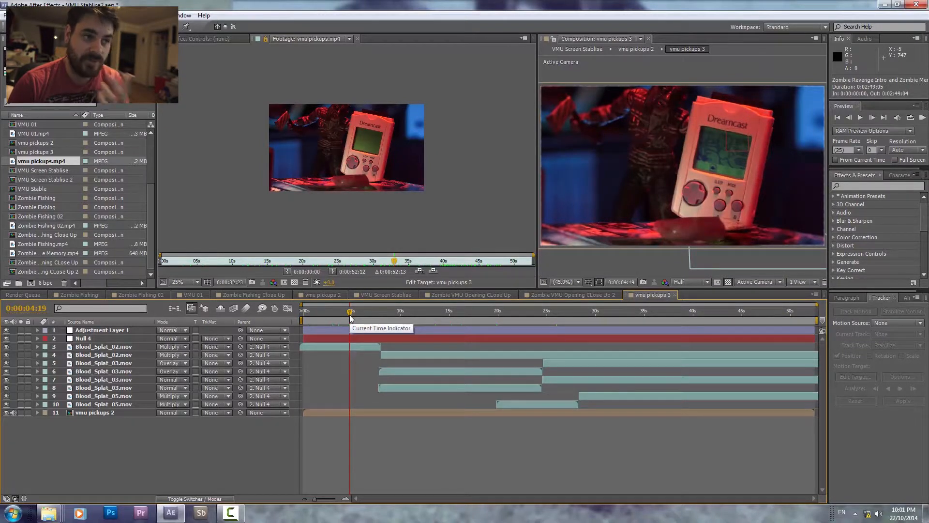
key(shift+Page_Up)
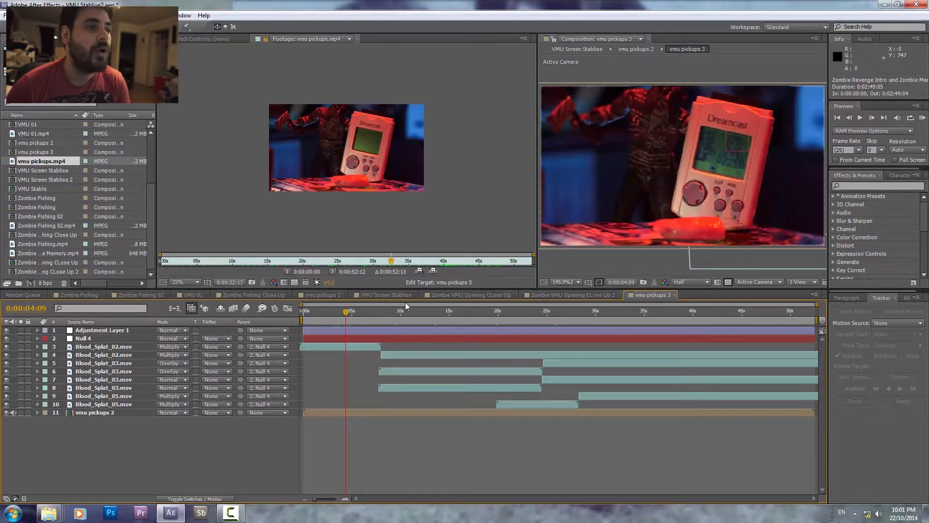
- Open the vmu pickups 2 composition, move to 0:00:01:13 and collapse the properties of all its layers
click(317, 297)
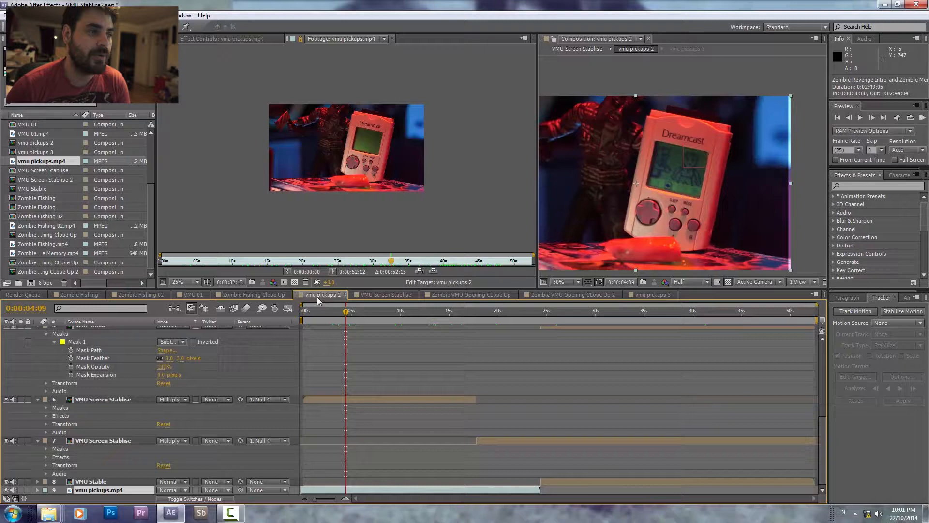
key(shift+Page_Up)
mouse_move(327, 318)
mouse_down()
mouse_move(304, 321)
mouse_move(318, 324)
mouse_up()
click(36, 400)
click(38, 441)
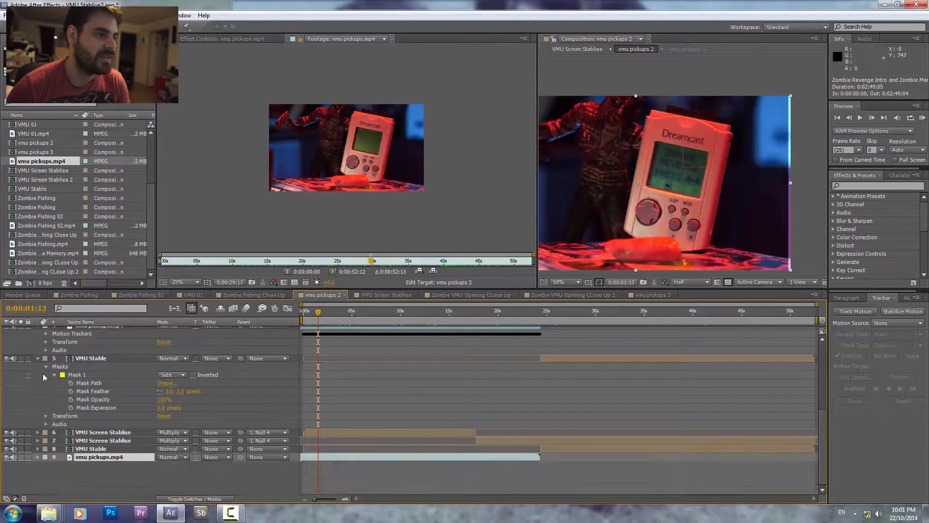
click(37, 391)
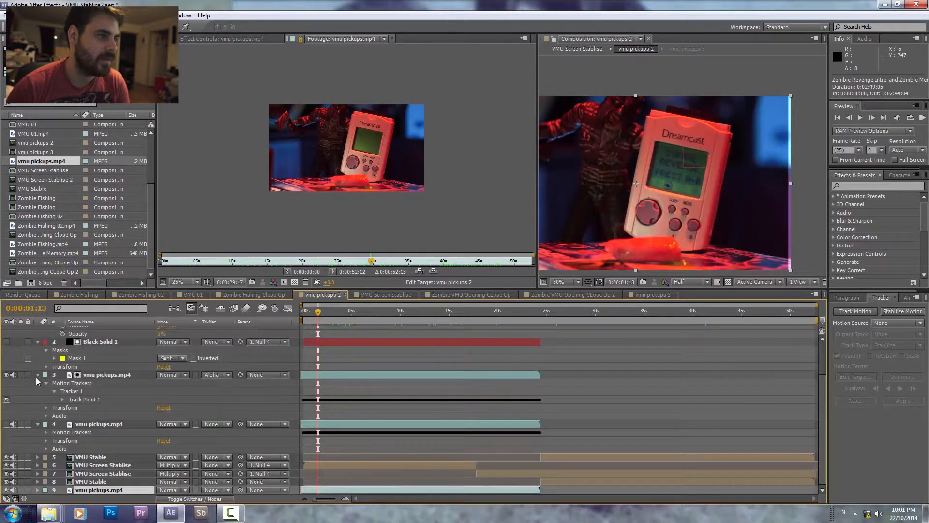
click(38, 424)
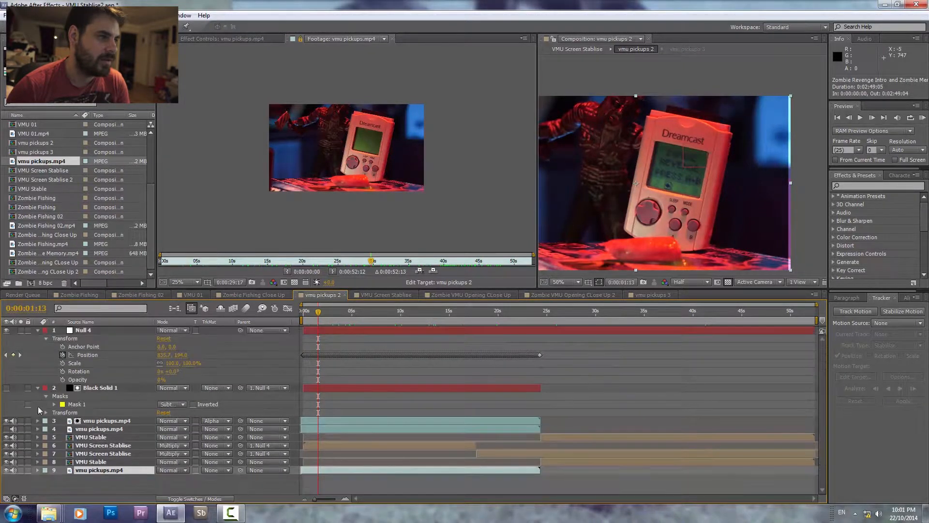
click(38, 388)
click(38, 330)
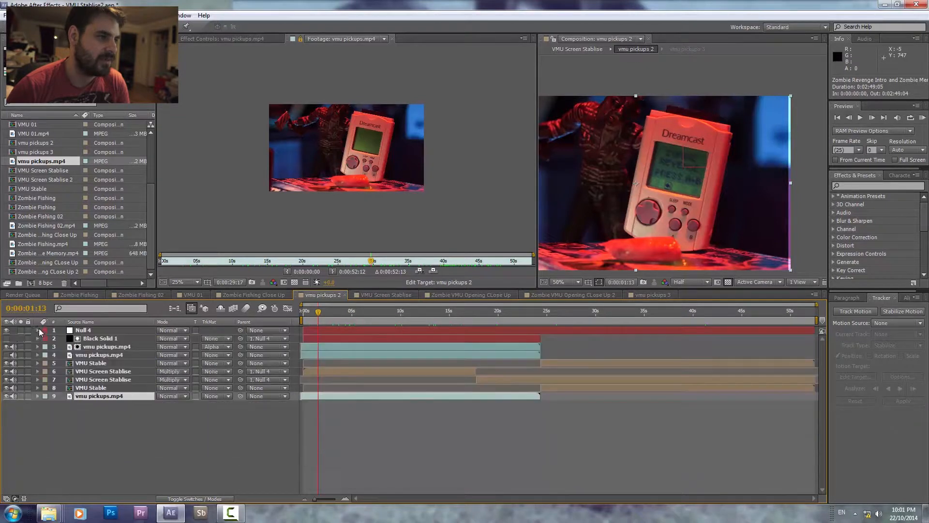
- Select the Null 4 layer and scrub the vmu pickups 2 timeline to 0:00:10:16 to review the tracked screen
click(97, 338)
click(92, 330)
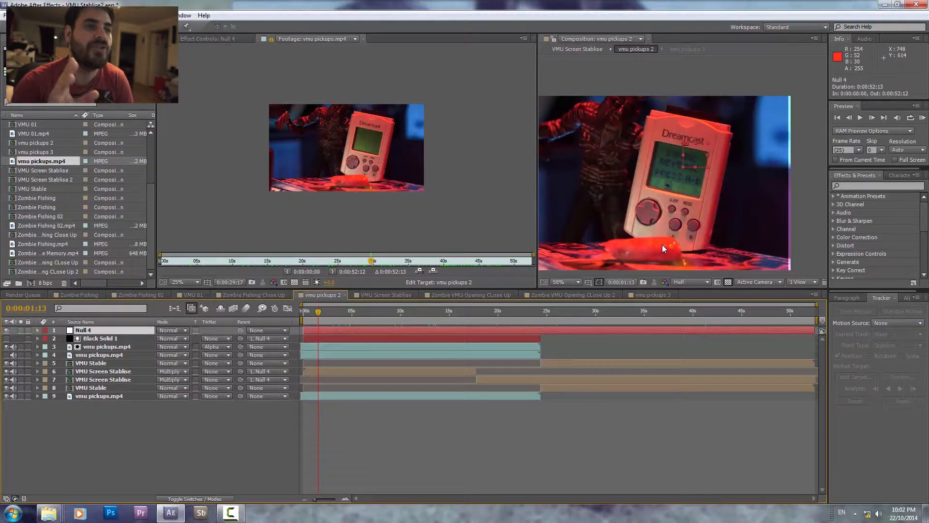
drag(320, 317, 393, 319)
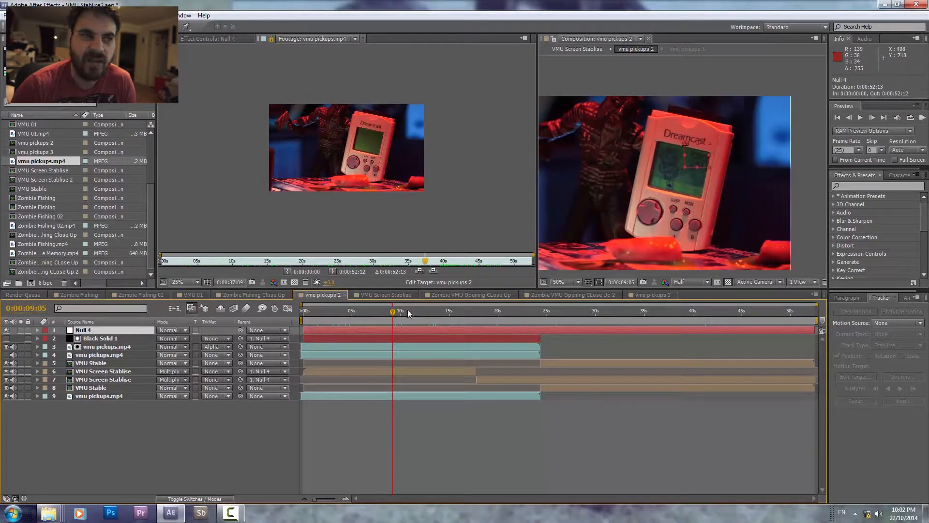
drag(392, 314, 377, 319)
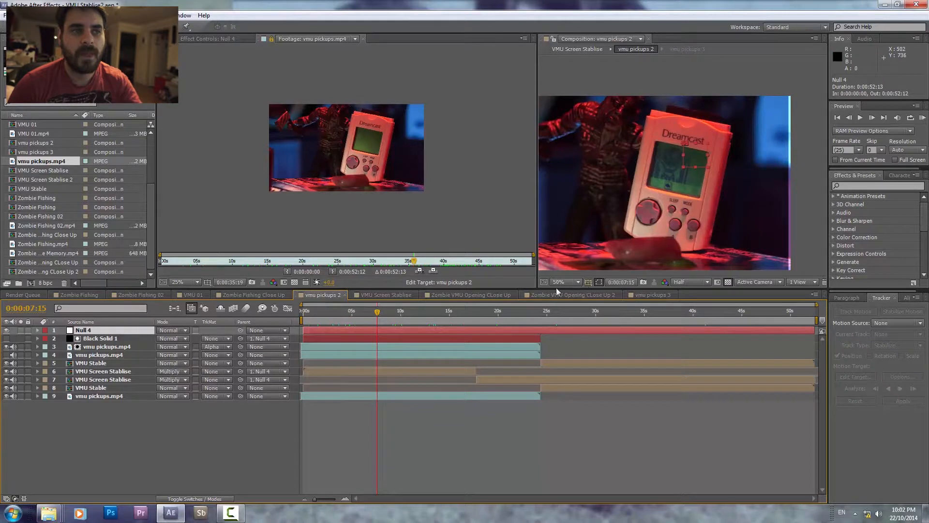
click(371, 313)
drag(371, 321, 407, 322)
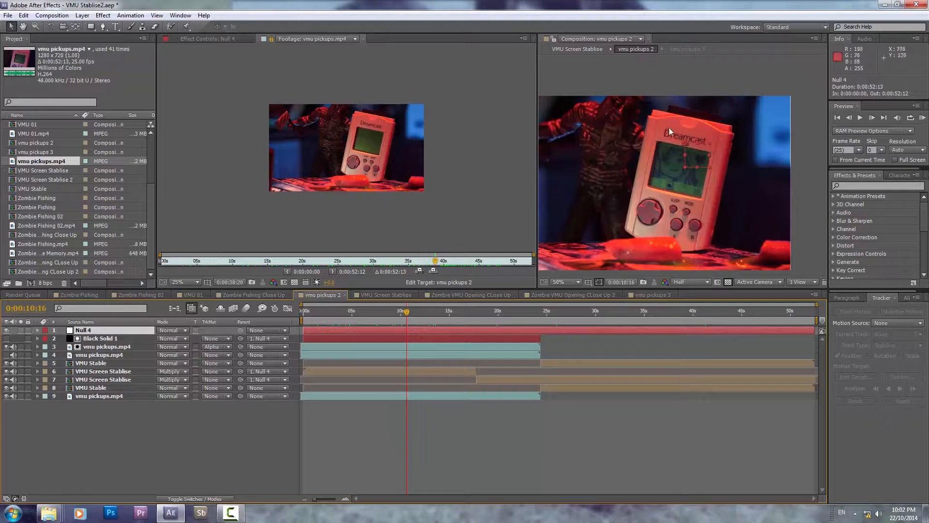
- Expand Null 4's transform properties, select its Position keyframes and examine the null over the VMU screen up close
click(751, 182)
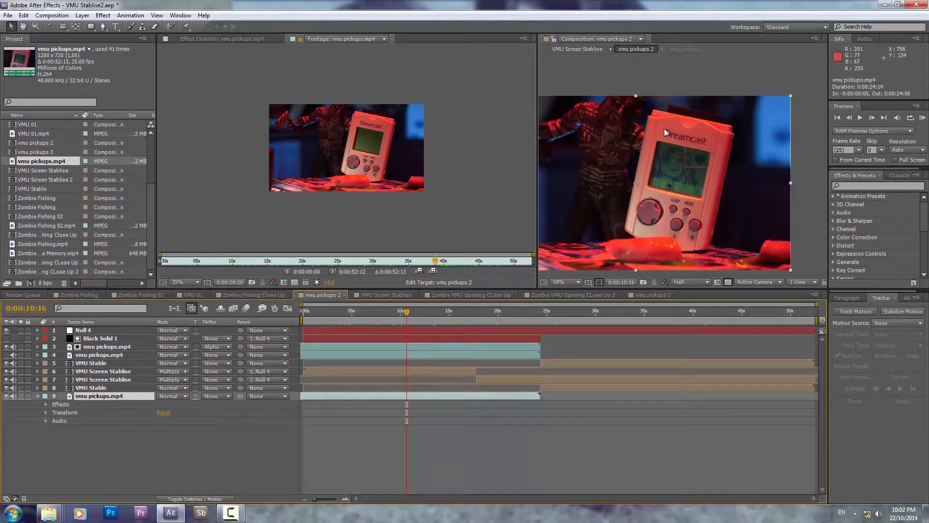
click(95, 330)
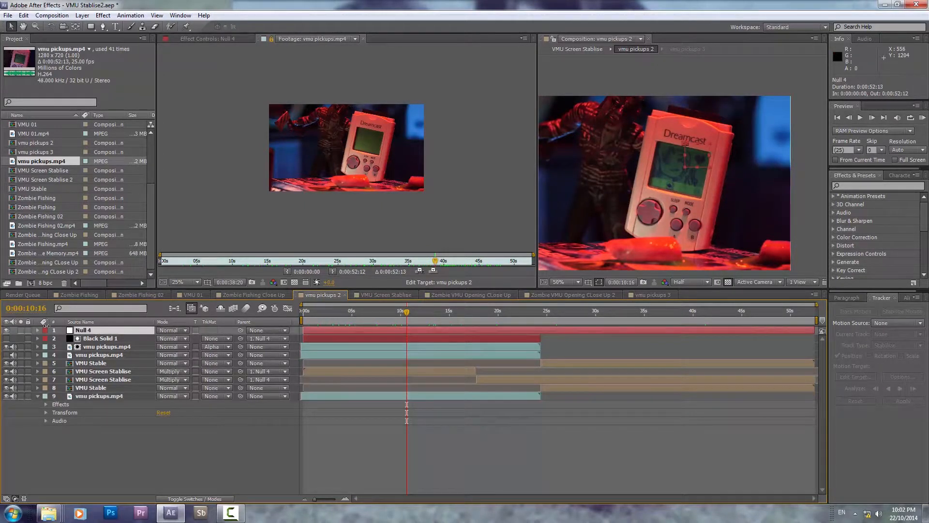
click(37, 330)
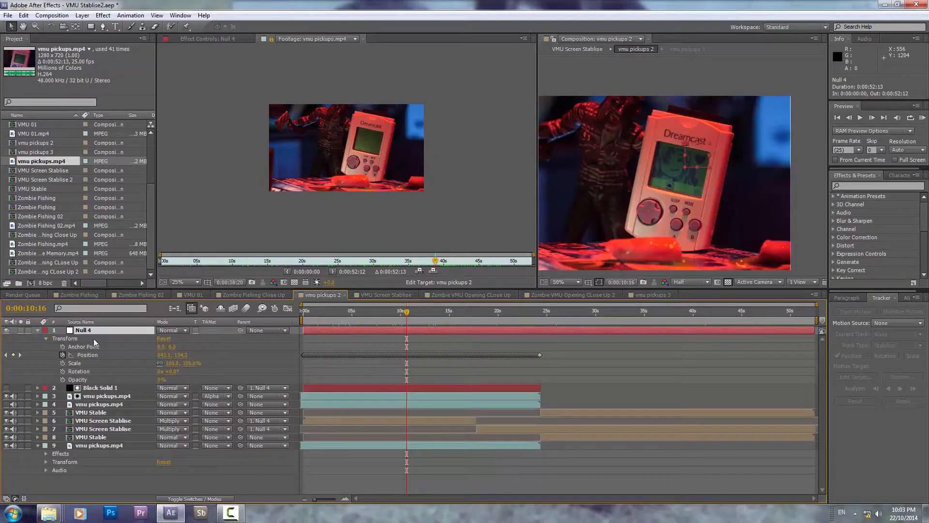
click(87, 355)
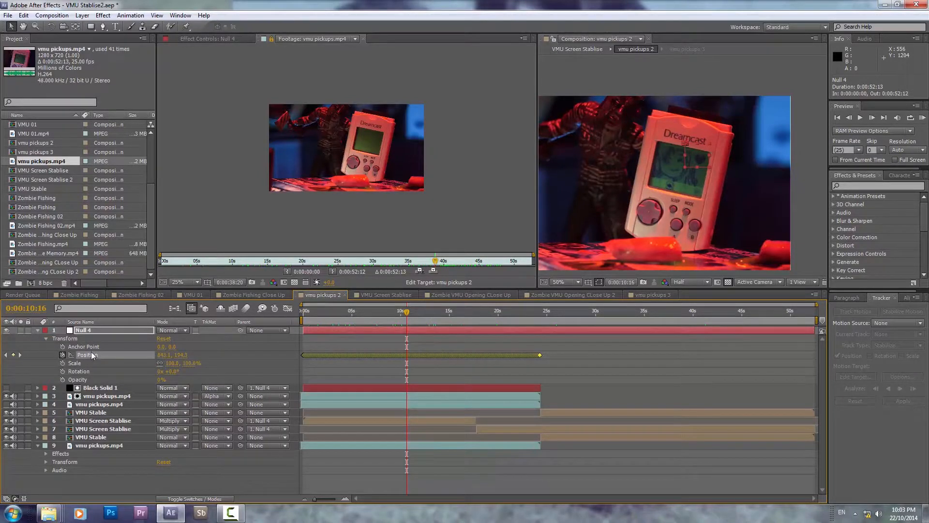
scroll(690, 164, up, 2)
key(h)
drag(709, 149, 715, 155)
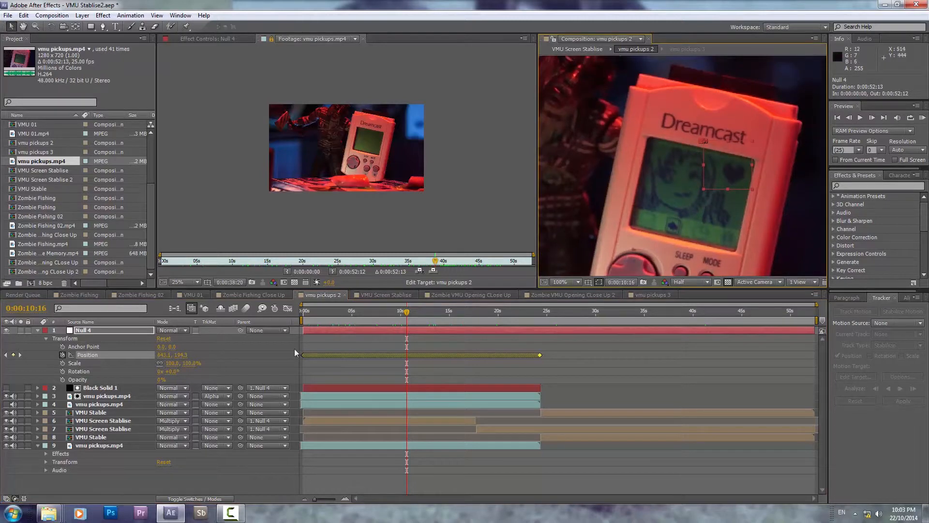
- Select the base vmu pickups.mp4 layer, reselect Null 4, and preview the screen tracking up to 0:00:15:13
click(91, 446)
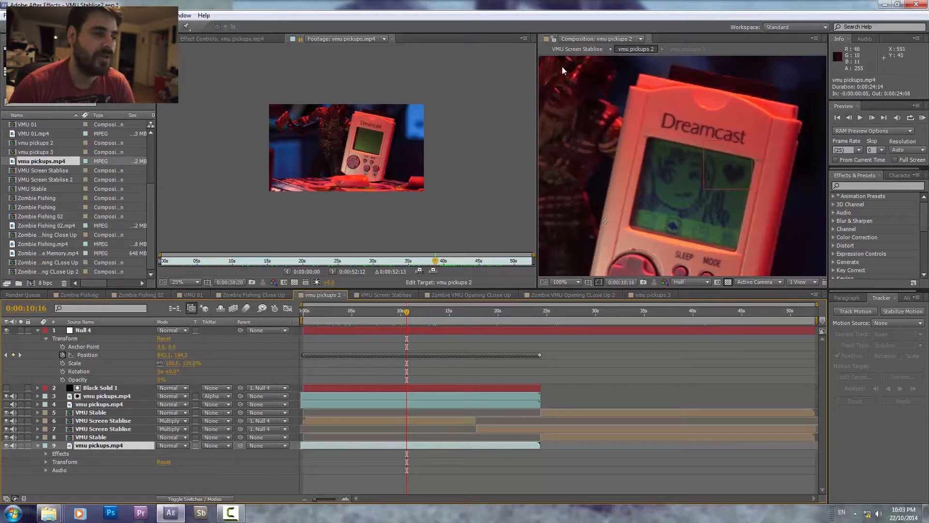
scroll(661, 126, down, 2)
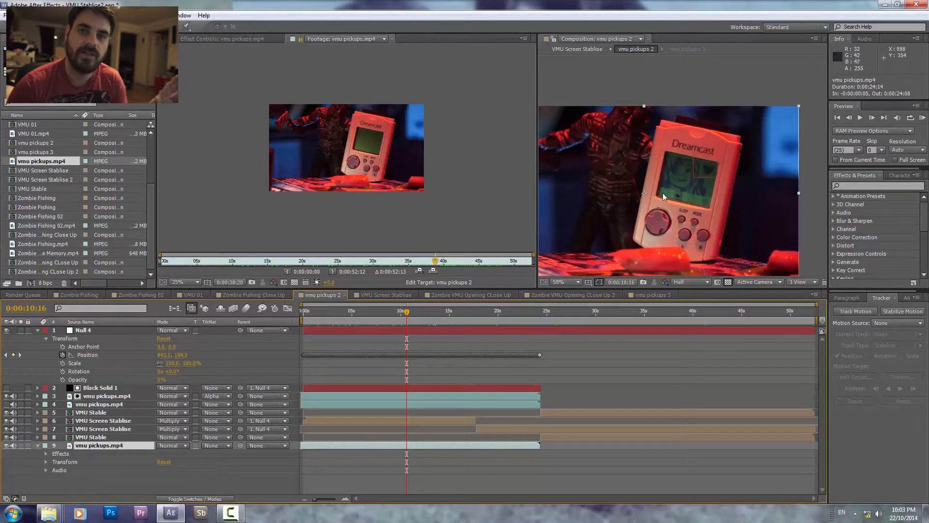
click(96, 330)
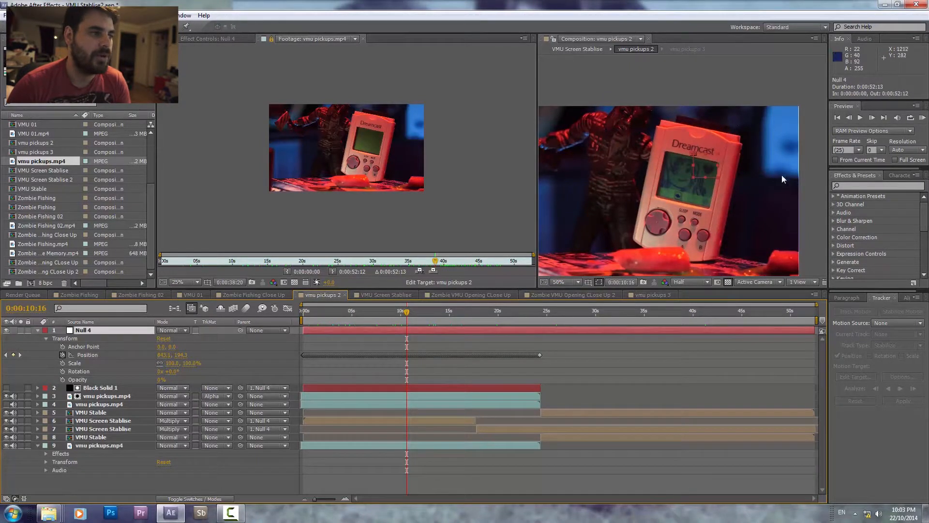
scroll(784, 179, up, 1)
key(space)
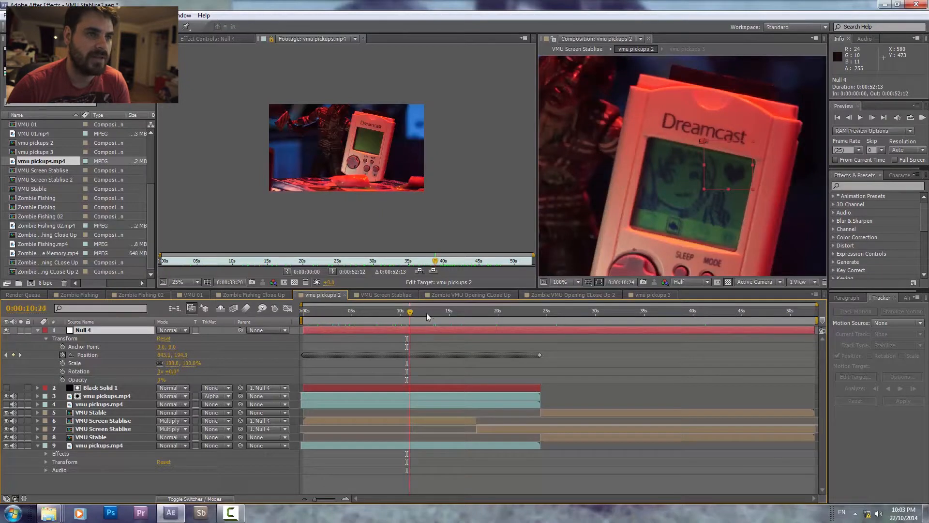
mouse_move(447, 318)
mouse_down()
mouse_move(509, 330)
mouse_move(456, 327)
mouse_up()
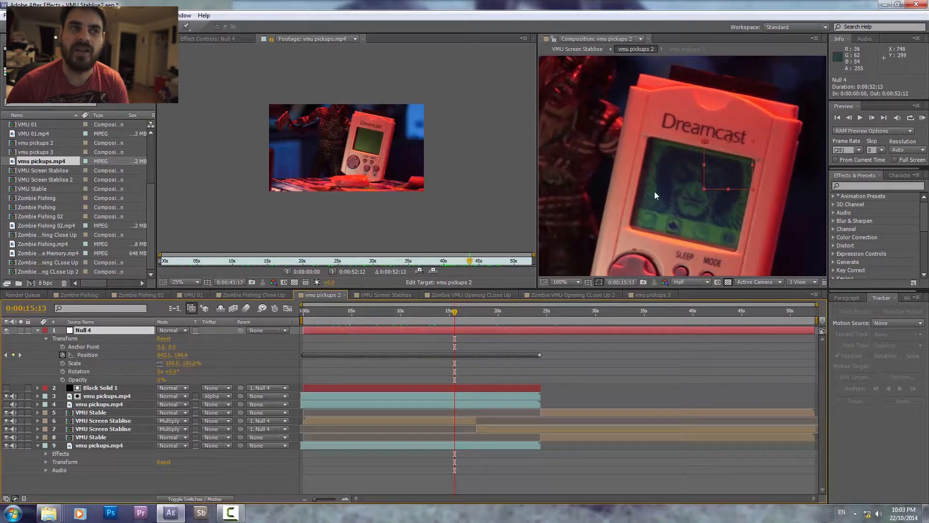
scroll(654, 191, down, 2)
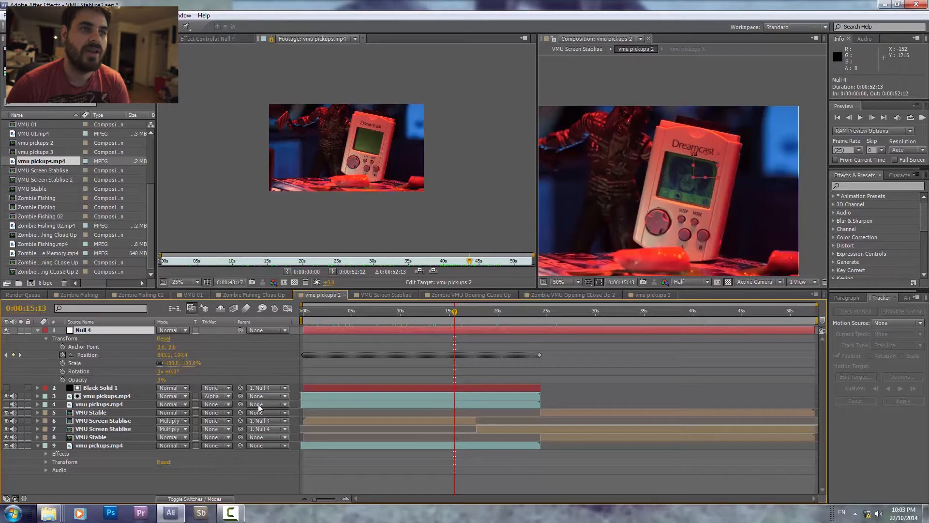
- Select the Black Solid 1 layer and each of the two VMU Screen Stabilise layers to review what is parented to Null 4
click(119, 388)
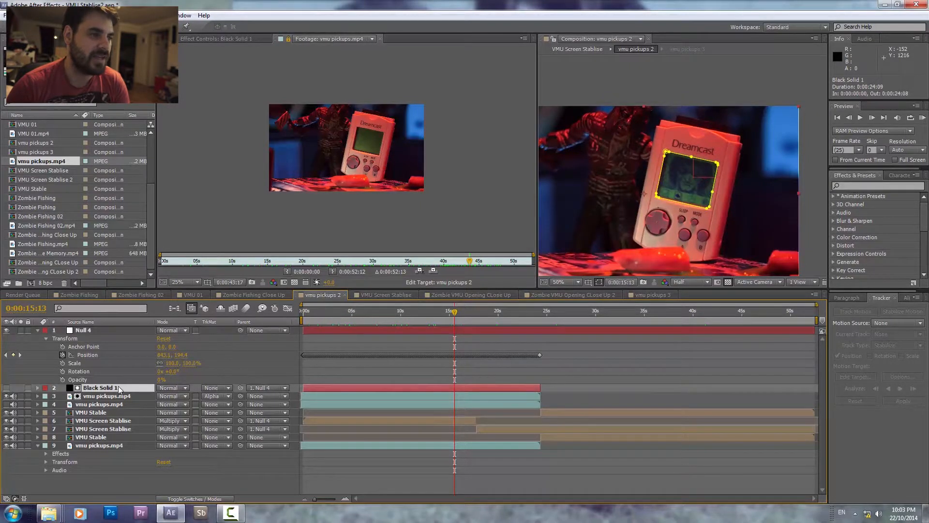
click(109, 429)
click(109, 421)
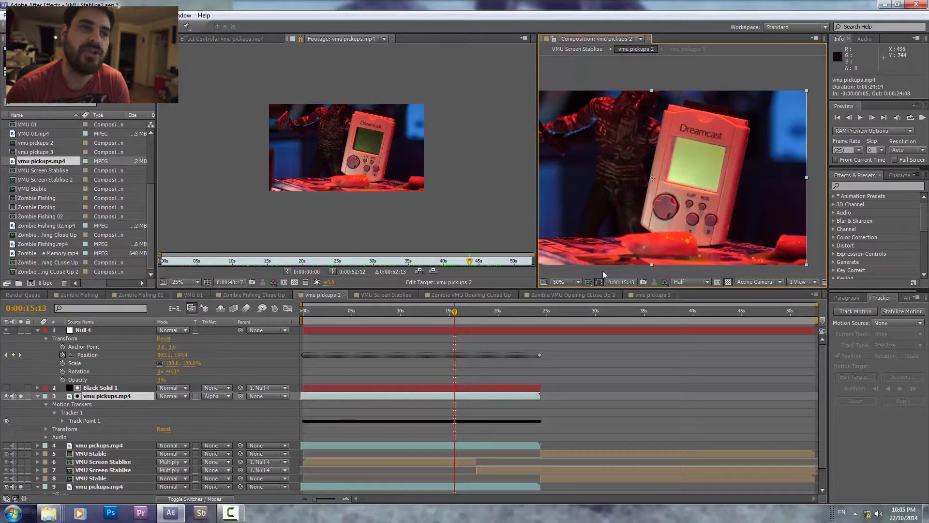
- Select Track Point 1 on the masked vmu pickups.mp4 layer, reselect the layer, and turn off solo for the base vmu pickups.mp4 layer
scroll(124, 365, down, 2)
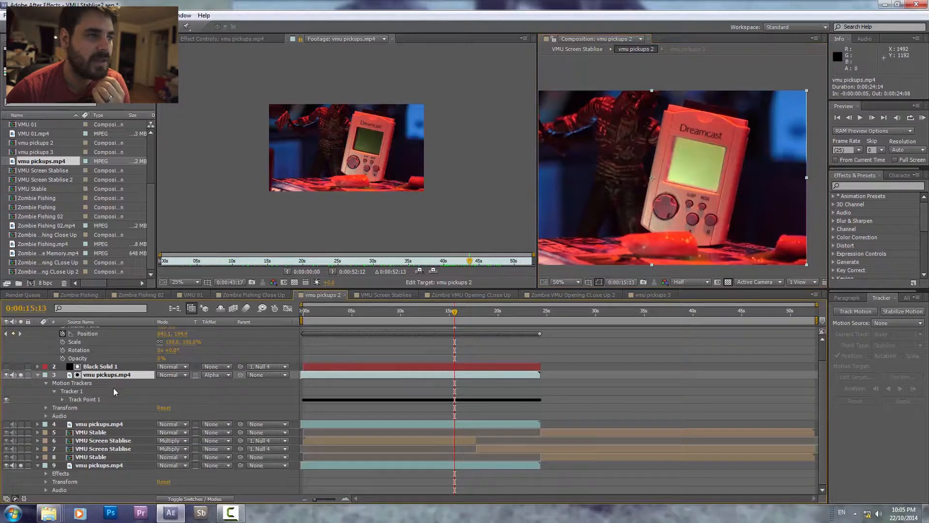
click(85, 390)
click(85, 398)
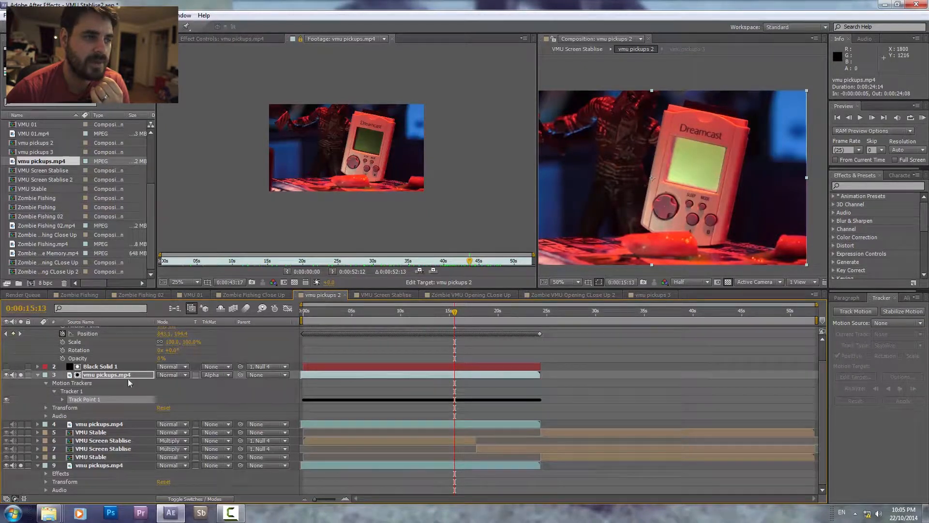
click(111, 374)
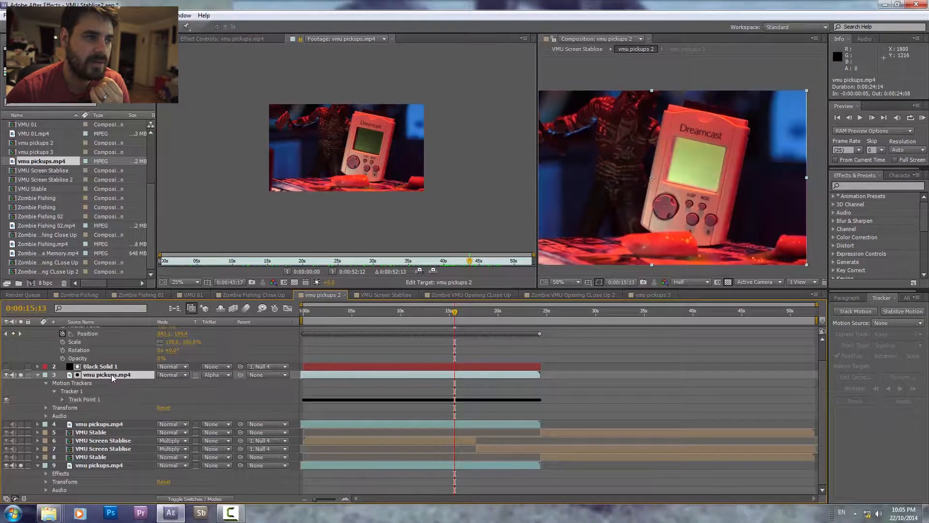
click(21, 466)
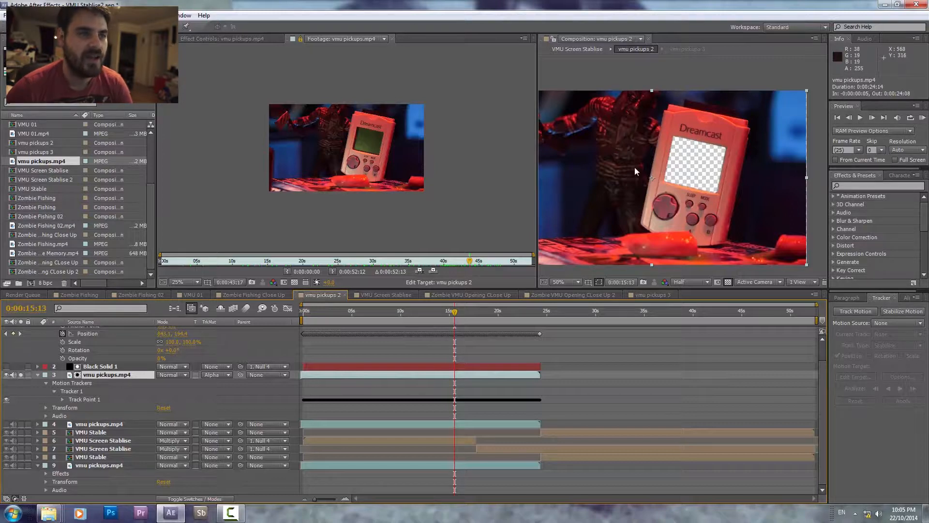
- Open the masked vmu pickups.mp4 layer in its own Layer view, move to 0:00:13:16 and select its Motion Trackers group
click(89, 400)
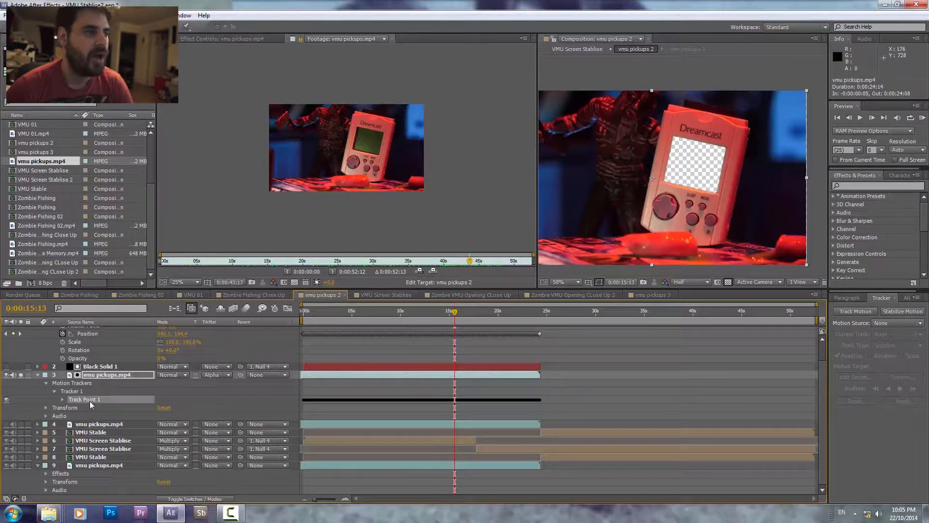
click(75, 391)
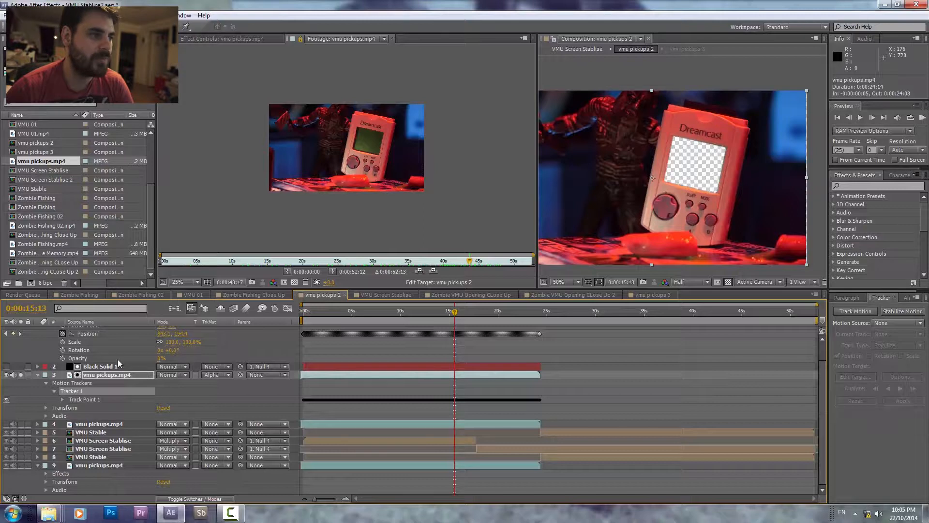
double_click(90, 377)
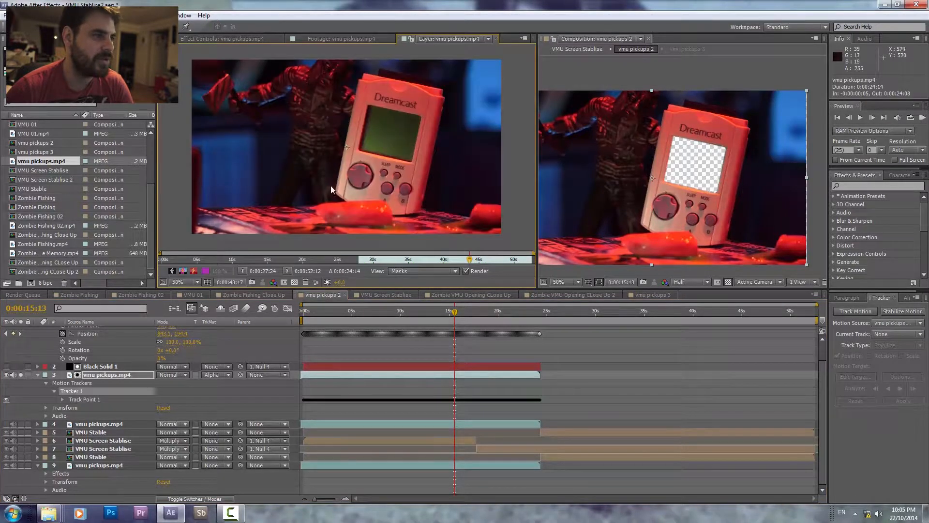
drag(452, 315, 435, 314)
click(81, 385)
- Select Track Point 1 under Tracker 1 and examine its tracking boxes up close on the Dreamcast logo
scroll(284, 190, down, 2)
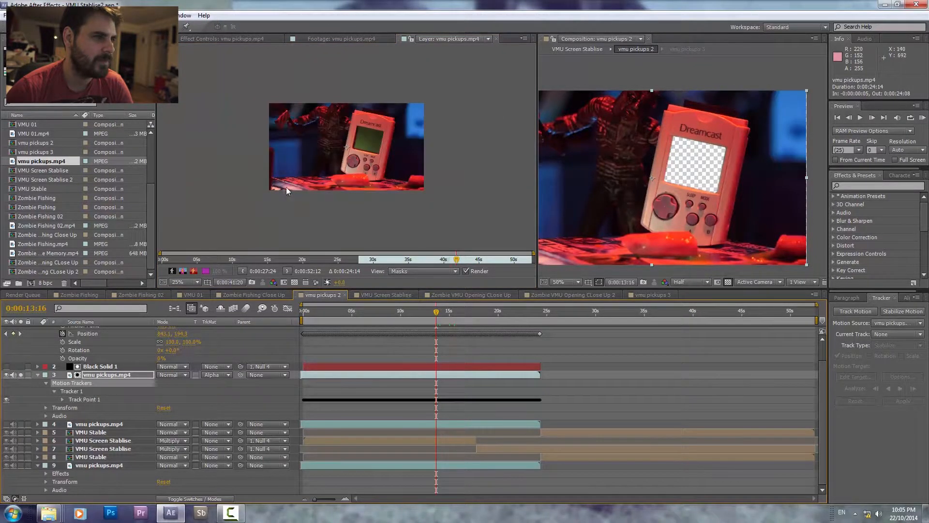
scroll(286, 187, up, 2)
key(space)
drag(312, 153, 317, 174)
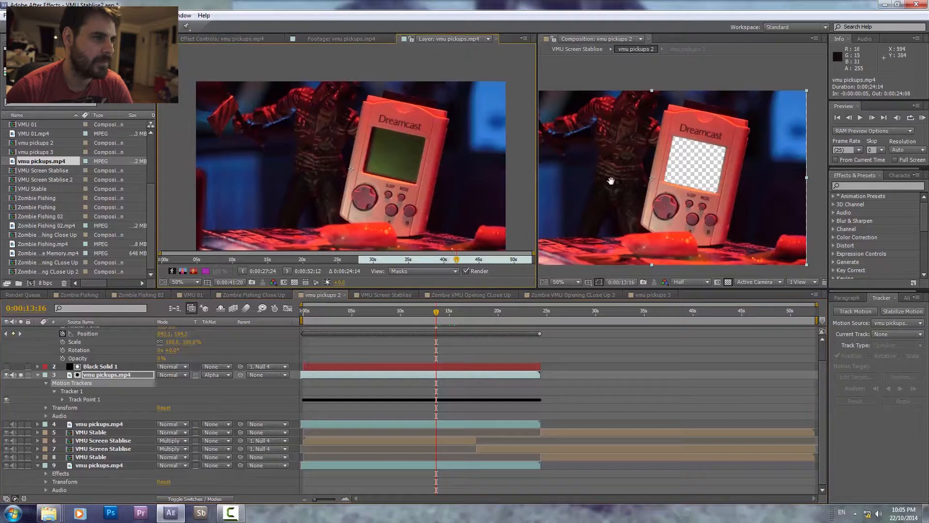
drag(395, 174, 385, 161)
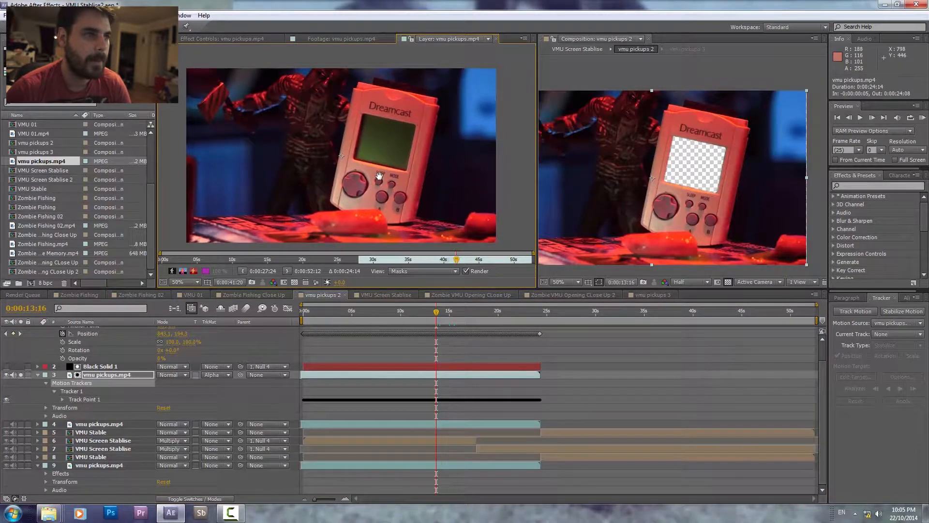
click(89, 391)
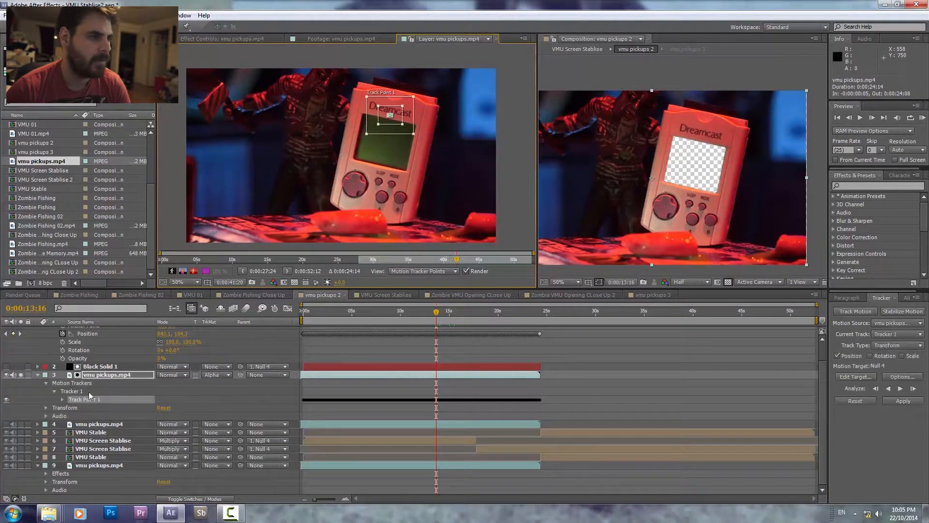
click(87, 400)
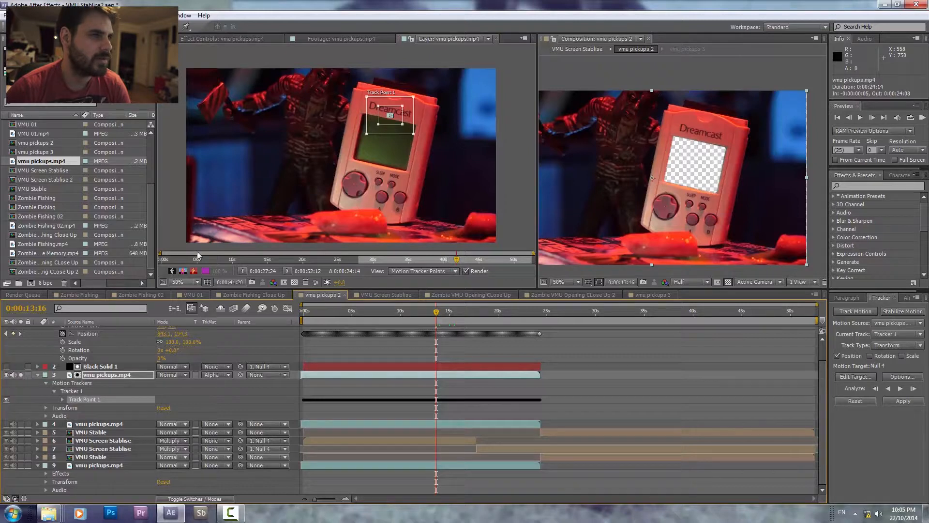
scroll(399, 126, up, 2)
scroll(388, 146, up, 2)
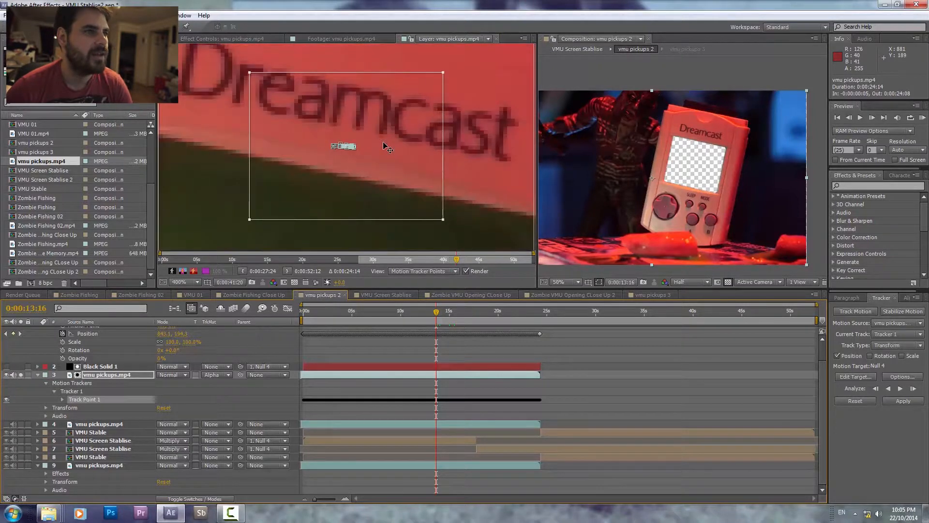
- Scrub back to 0:00:09:06 and examine how Track Point 1 follows the top edge of the VMU screen
drag(436, 314, 393, 317)
scroll(435, 164, down, 6)
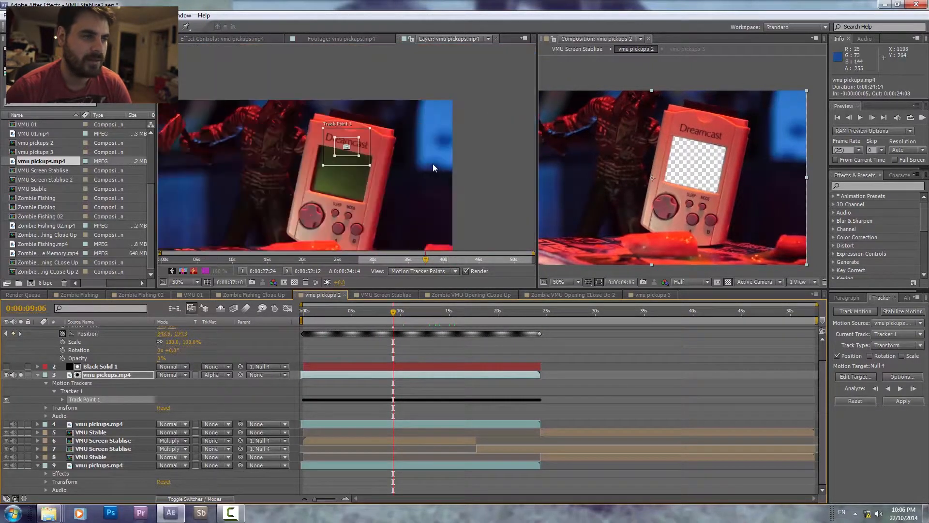
scroll(433, 174, up, 4)
drag(434, 182, 435, 111)
scroll(435, 111, down, 1)
drag(383, 154, 403, 142)
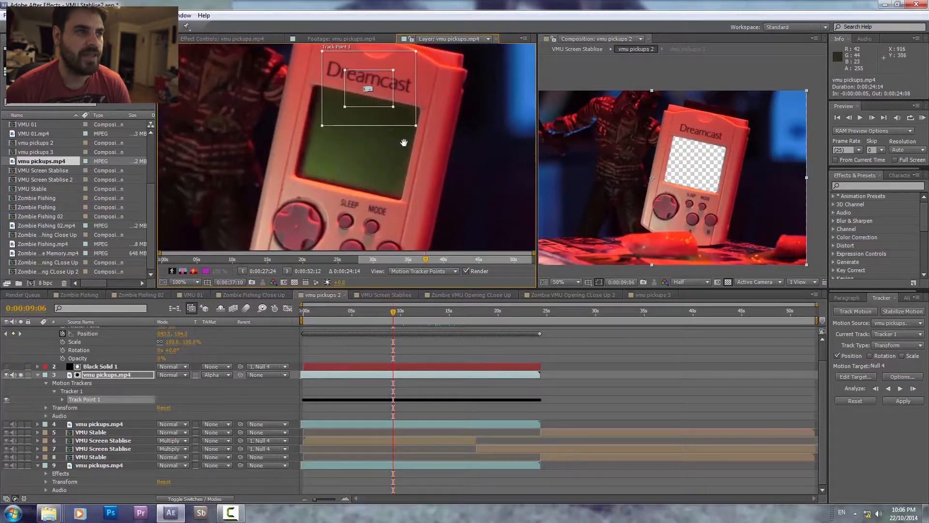
scroll(375, 131, down, 2)
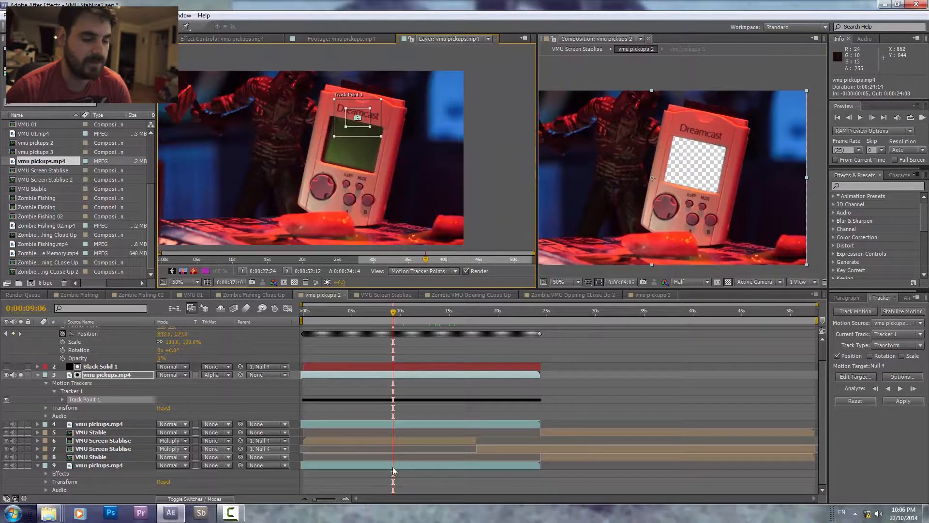
- Solo the base vmu pickups.mp4 layer and the first VMU Screen Stabilise layer together with the masked footage
click(131, 373)
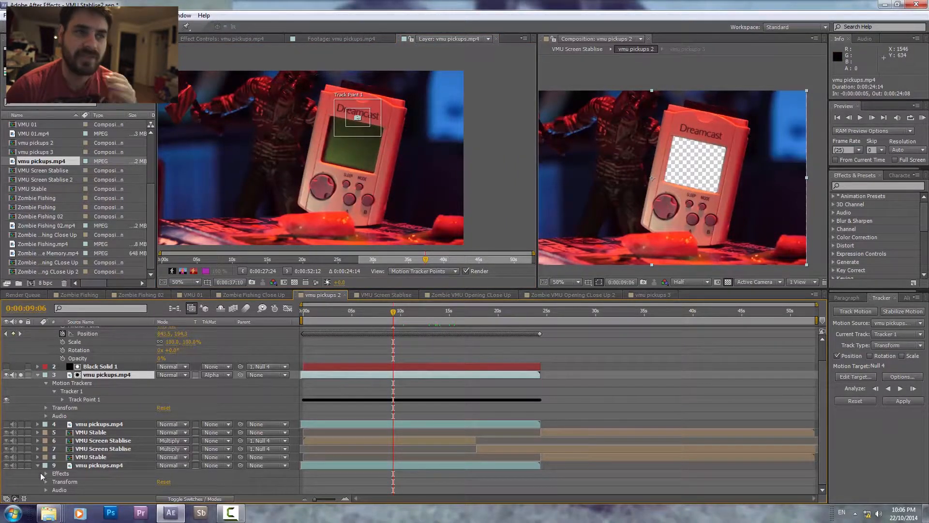
click(20, 465)
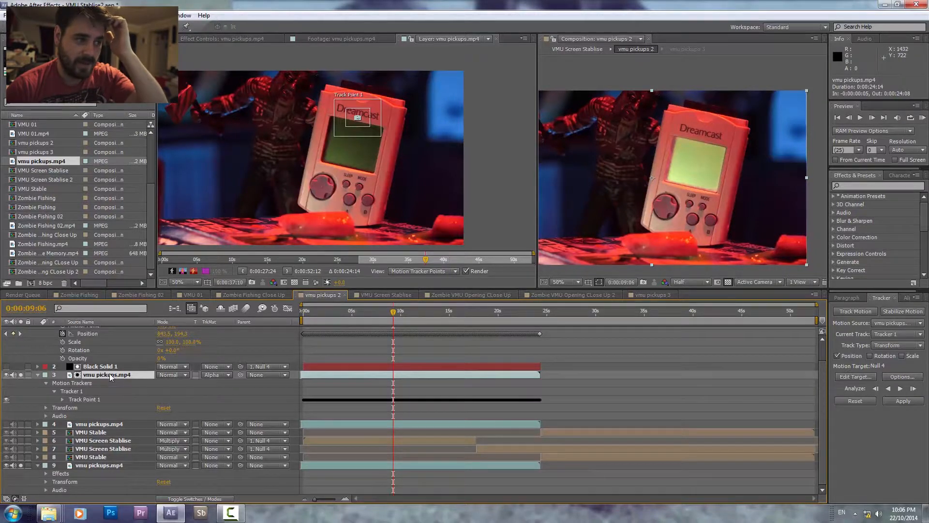
click(103, 432)
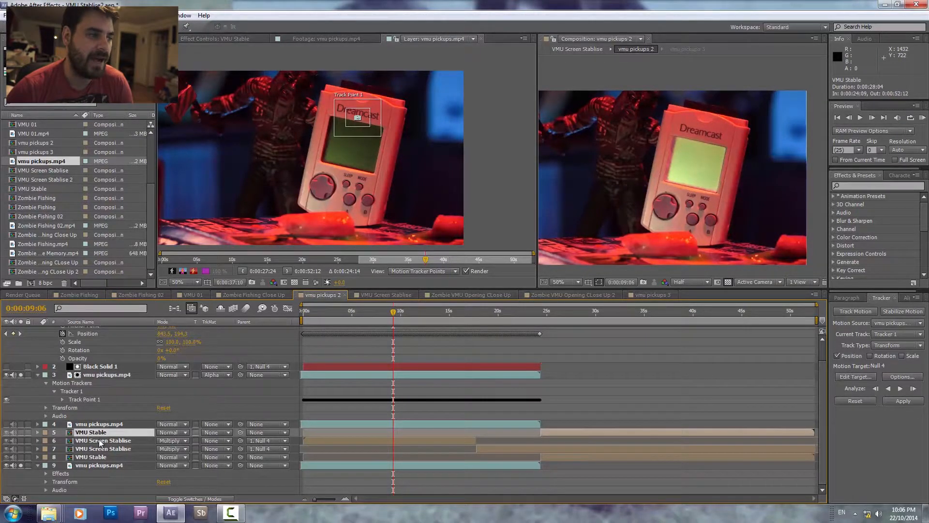
click(101, 440)
click(22, 441)
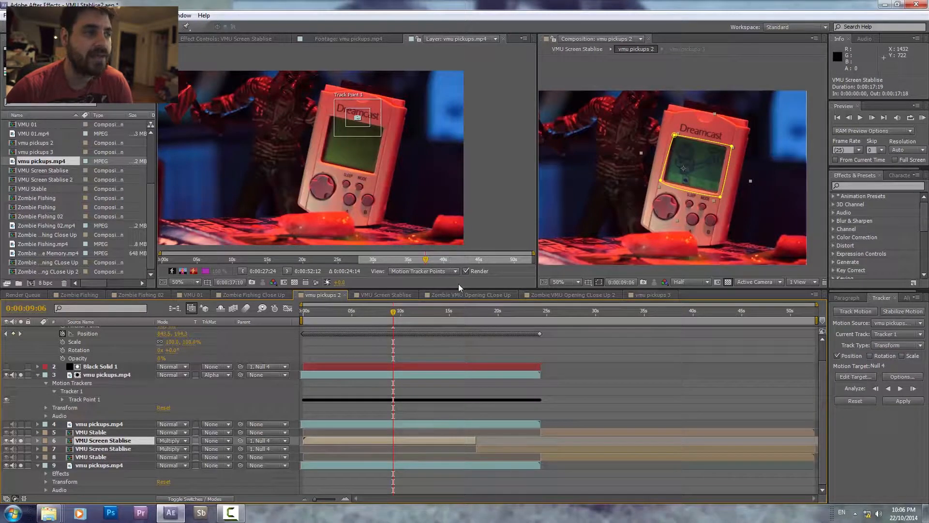
- Open the VMU Screen Stabilise composition, scrub it to 0:00:24:12 to review the stabilised footage, and return to vmu pickups 2
click(368, 292)
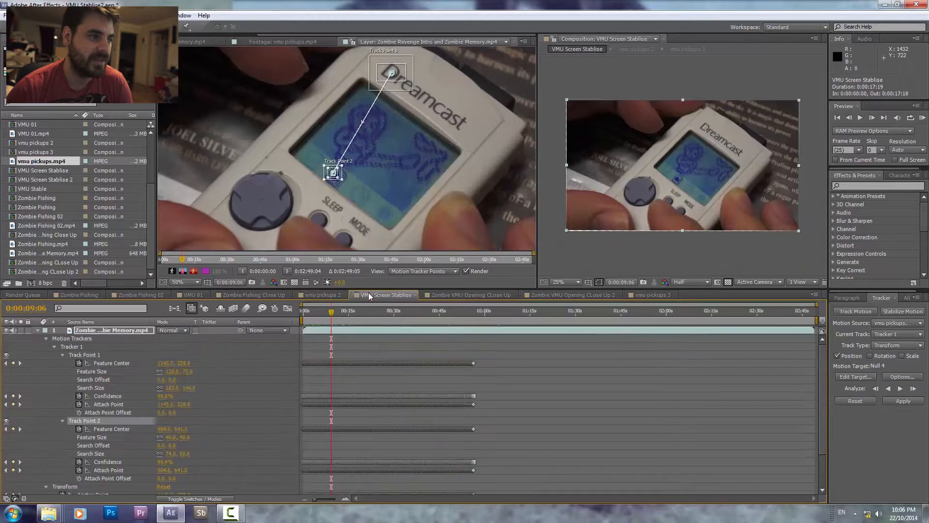
drag(331, 313, 377, 319)
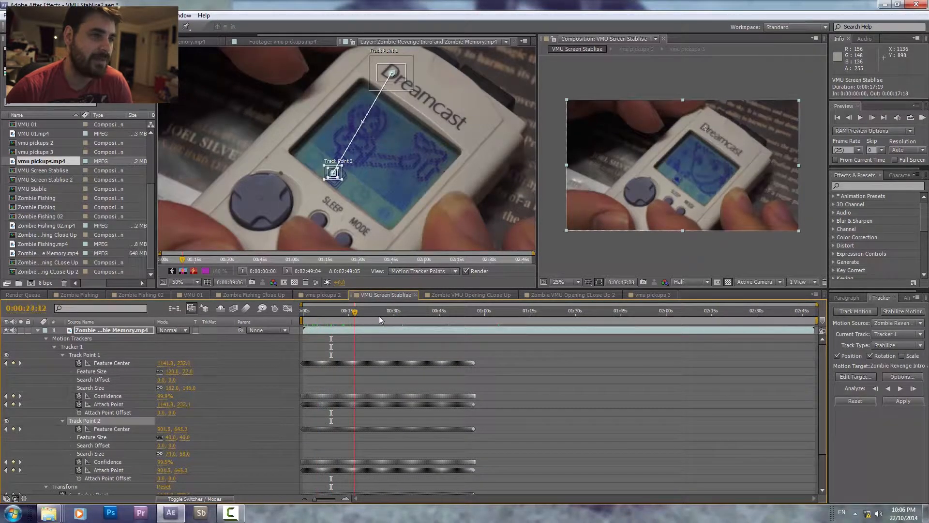
click(310, 292)
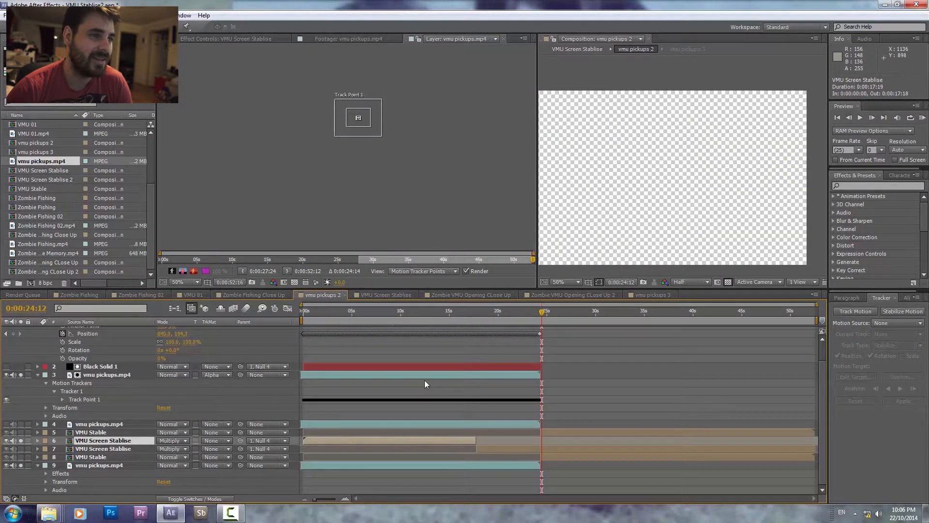
- Move vmu pickups 2 to 0:00:09:13, deselect the layer, and scrub back to 0:00:01:05 to review the composited screen
click(396, 309)
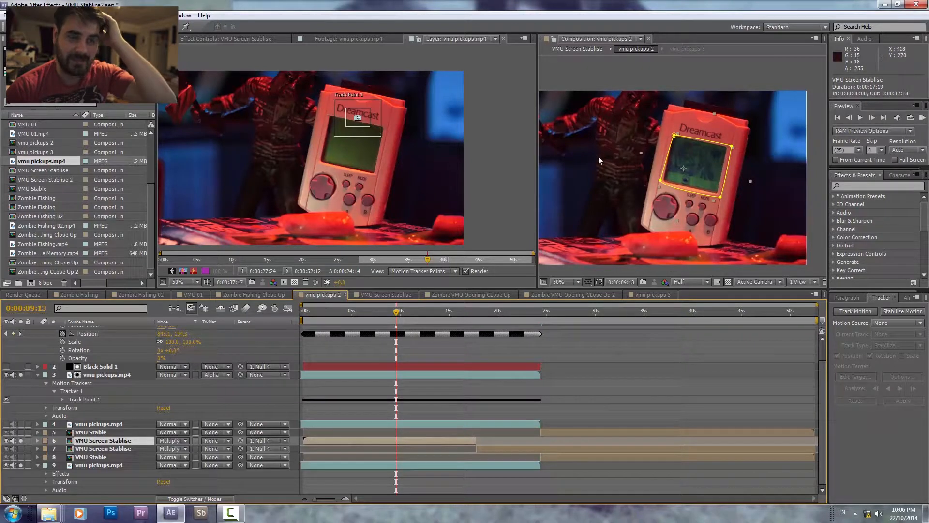
scroll(771, 182, up, 3)
scroll(771, 181, down, 4)
click(663, 70)
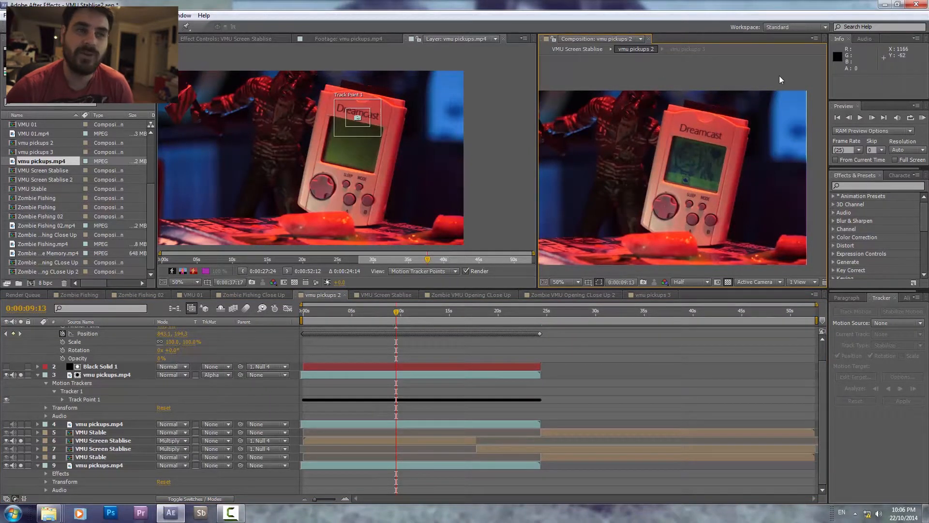
drag(392, 314, 308, 320)
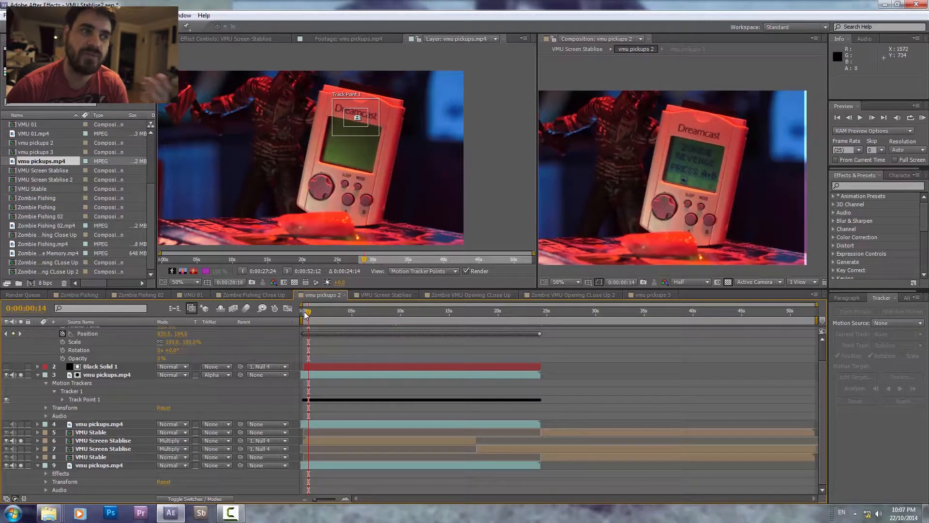
click(314, 316)
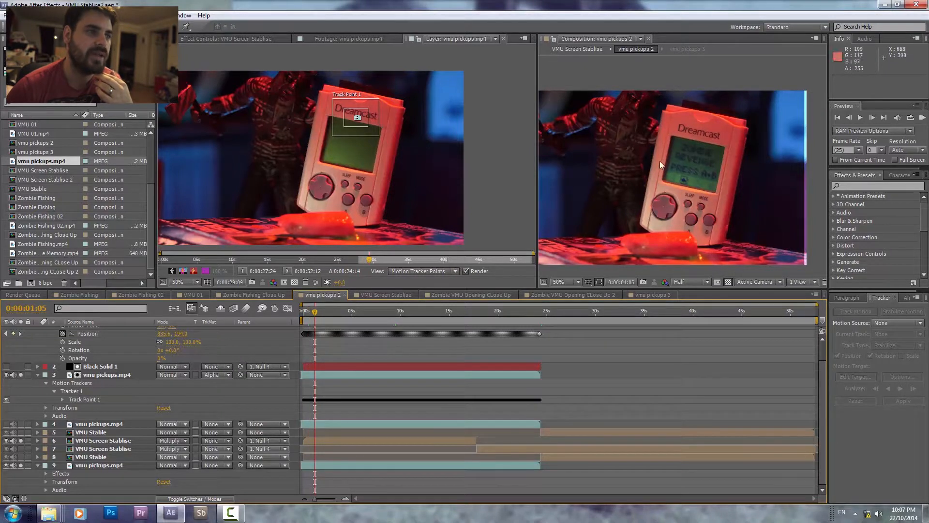
- Select the first VMU Screen Stabilise layer and show its Corner Pin effect with the corner points over the composition
click(108, 433)
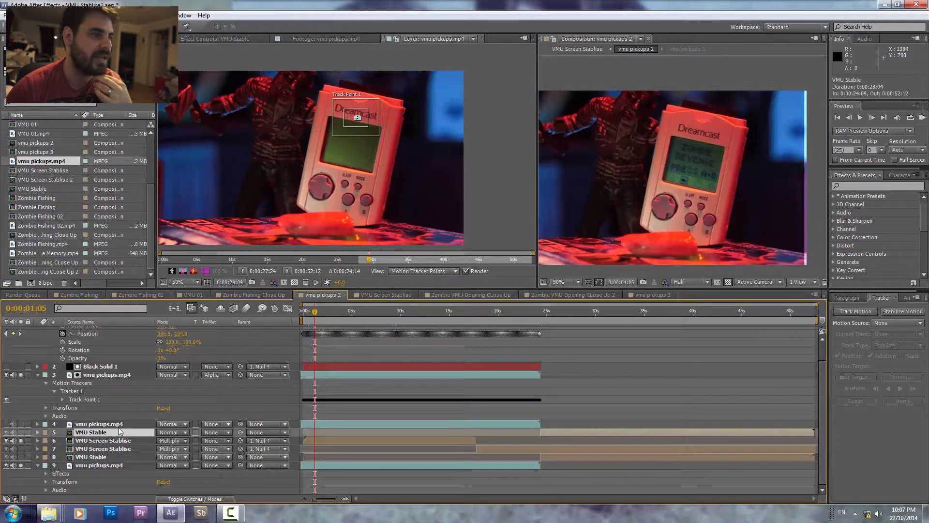
click(114, 441)
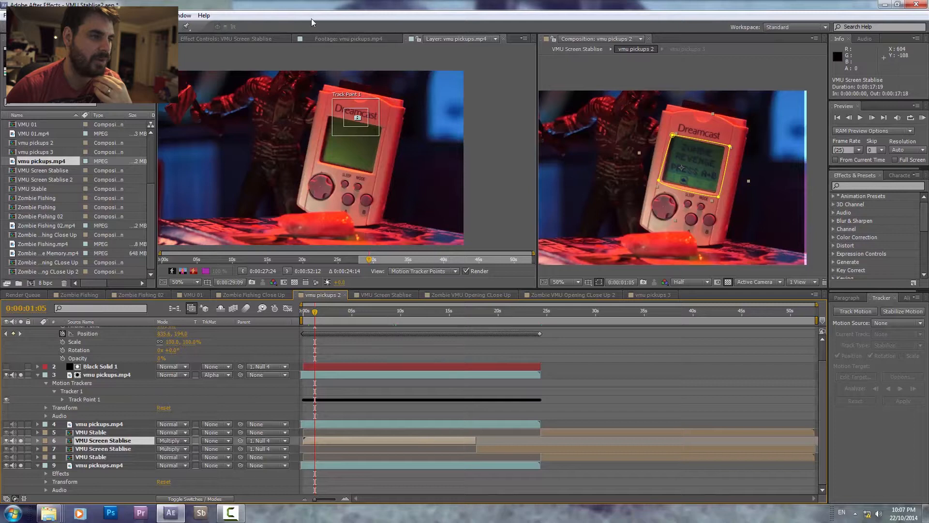
click(215, 43)
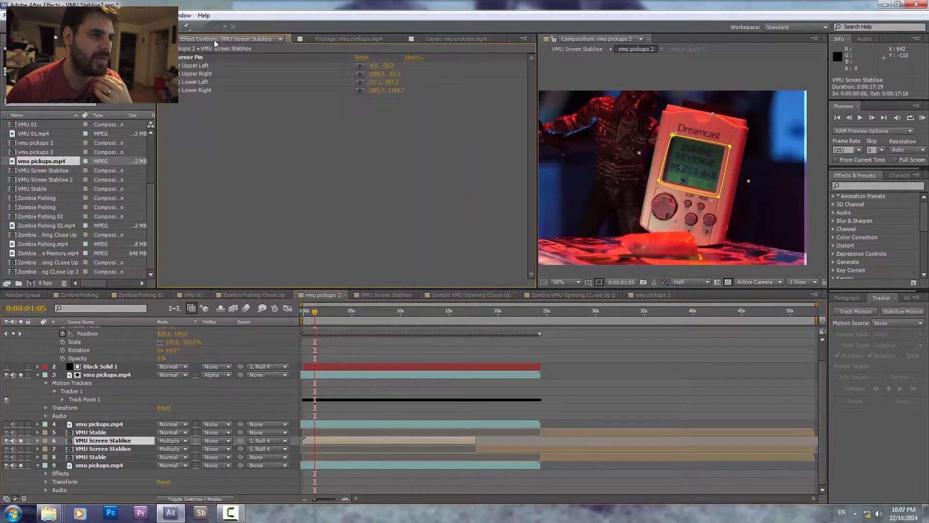
click(197, 57)
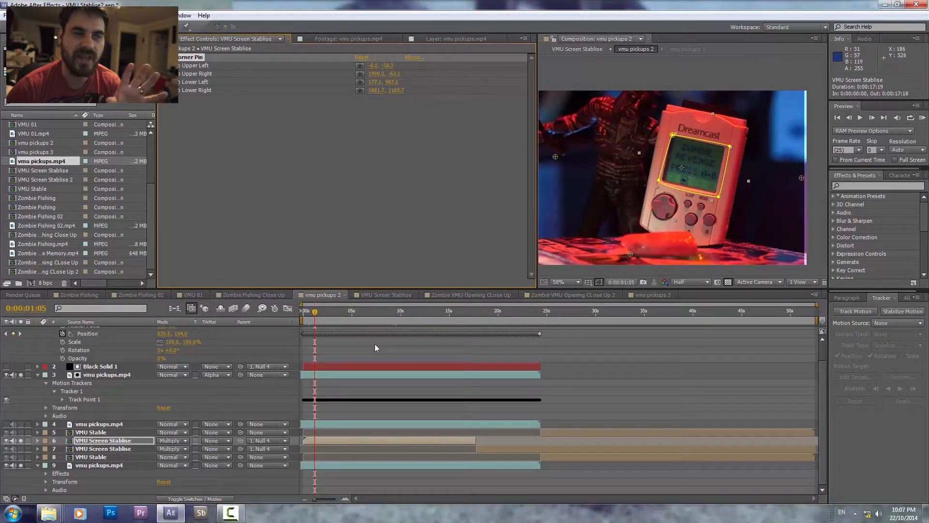
- Check the parent choices of the first VMU Screen Stabilise layer, and select the masked vmu pickups.mp4 layer
click(261, 440)
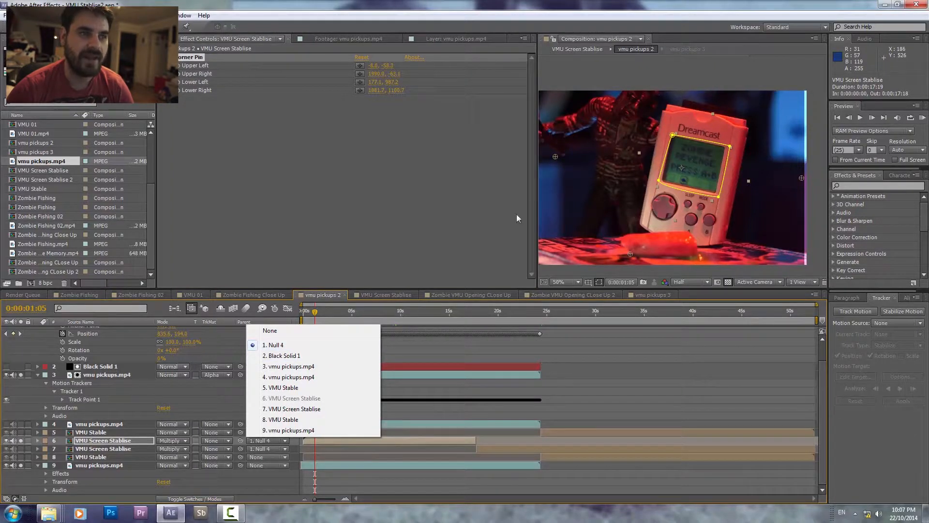
click(90, 374)
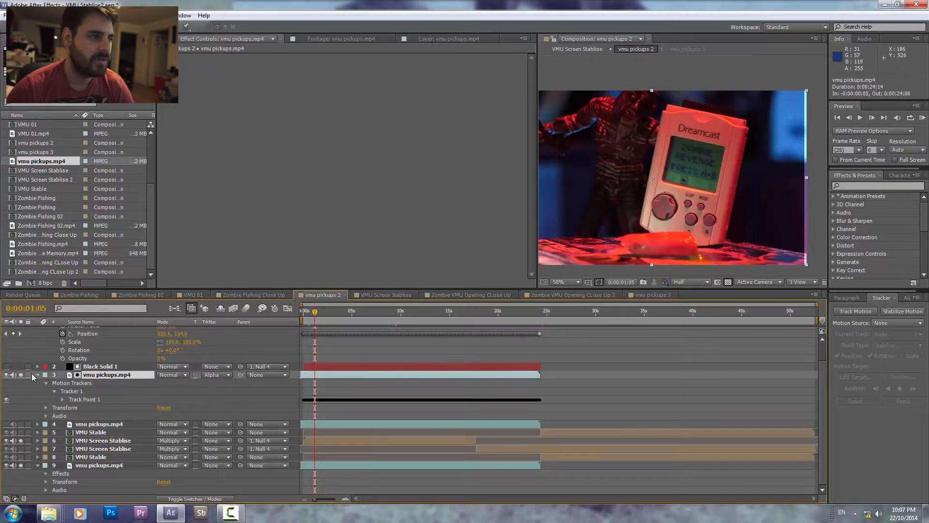
- Leave only the masked vmu pickups.mp4 layer soloed, and select it together with Null 4
click(20, 440)
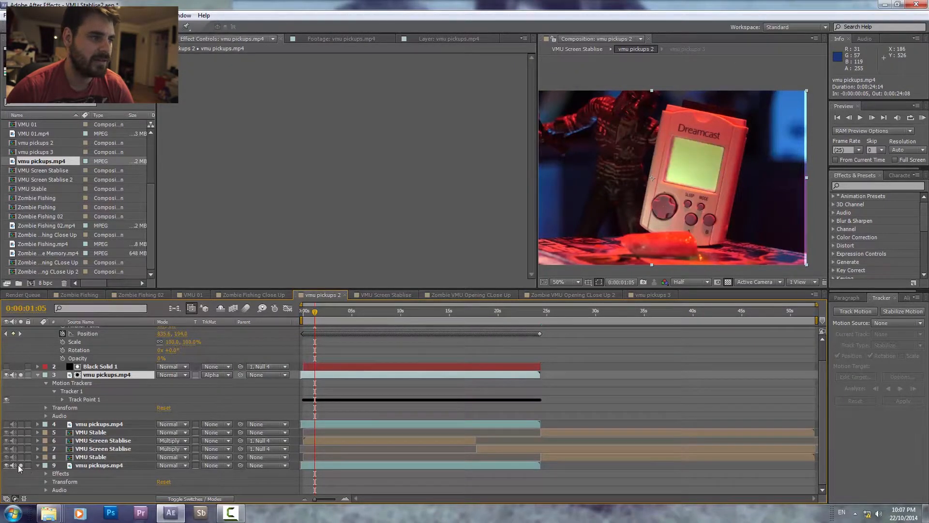
click(20, 465)
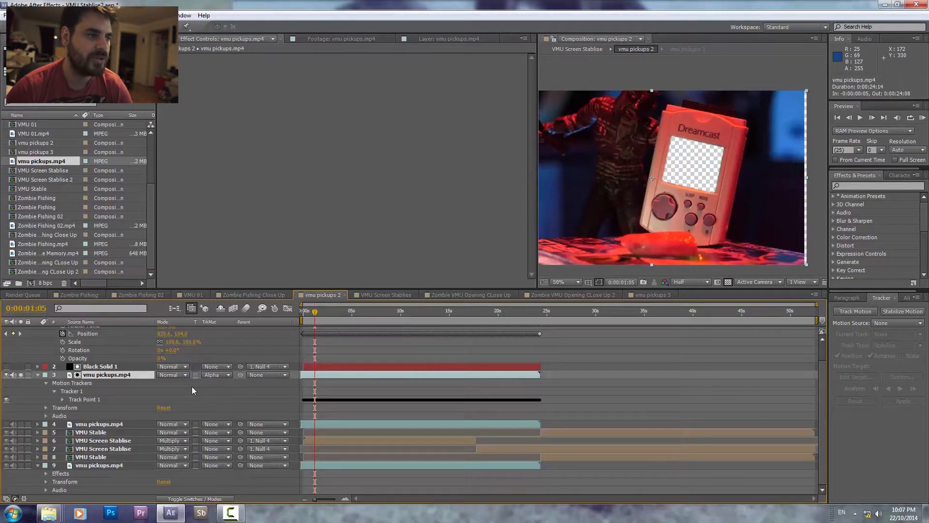
scroll(192, 387, up, 3)
click(113, 333)
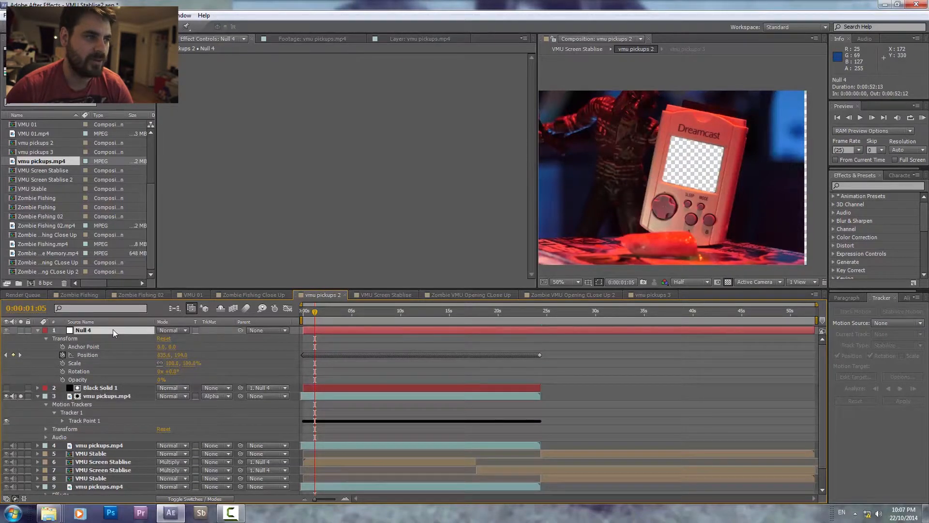
click(100, 396)
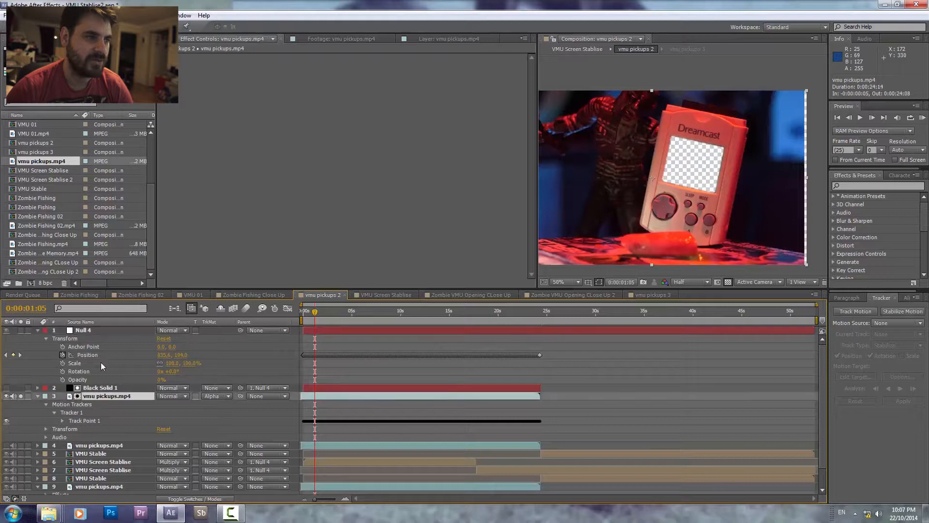
ctrl+click(100, 329)
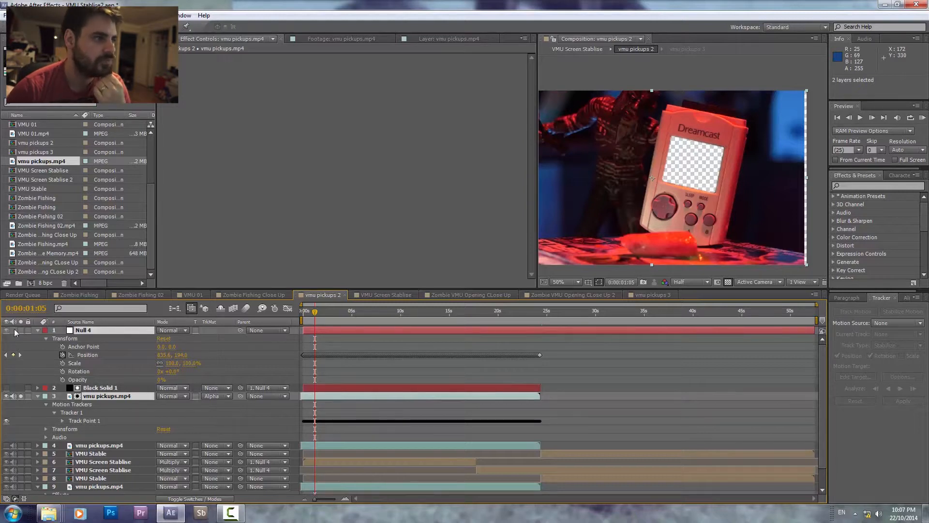
- Turn off solo for the masked vmu pickups.mp4 layer, clear the selection, and scrub the composite to 0:00:09:12
click(21, 396)
scroll(184, 376, down, 2)
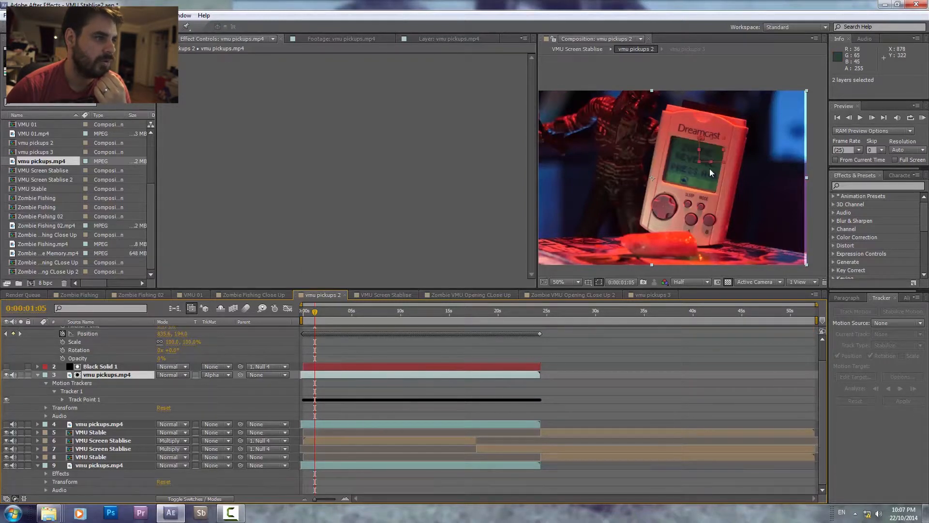
scroll(709, 170, up, 4)
scroll(708, 160, down, 4)
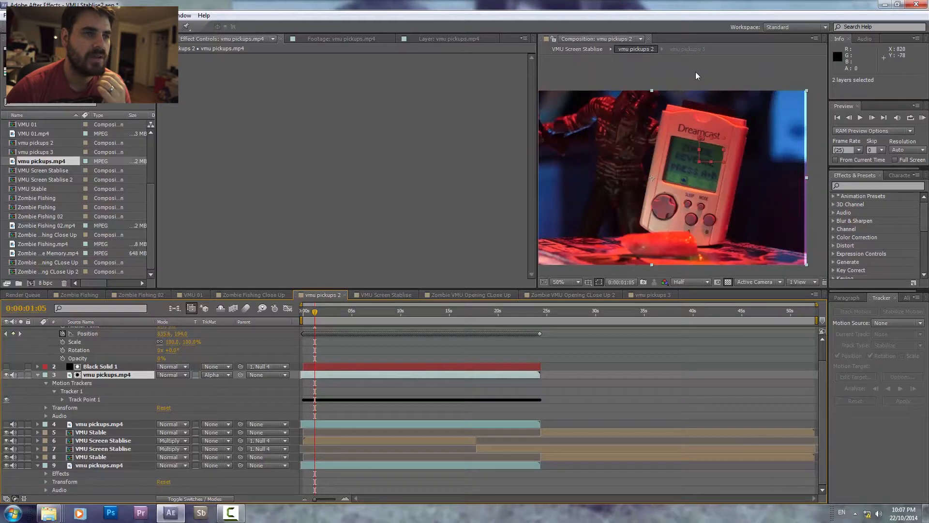
click(696, 72)
drag(315, 320, 352, 321)
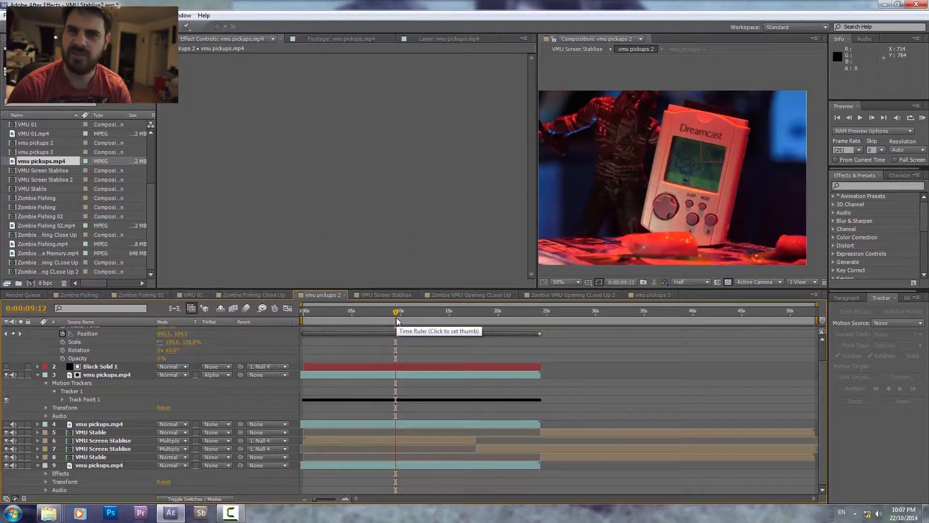
- Open the vmu pickups 3 composition and scrub it to 0:00:03:17 to review the opening of the shot
click(665, 296)
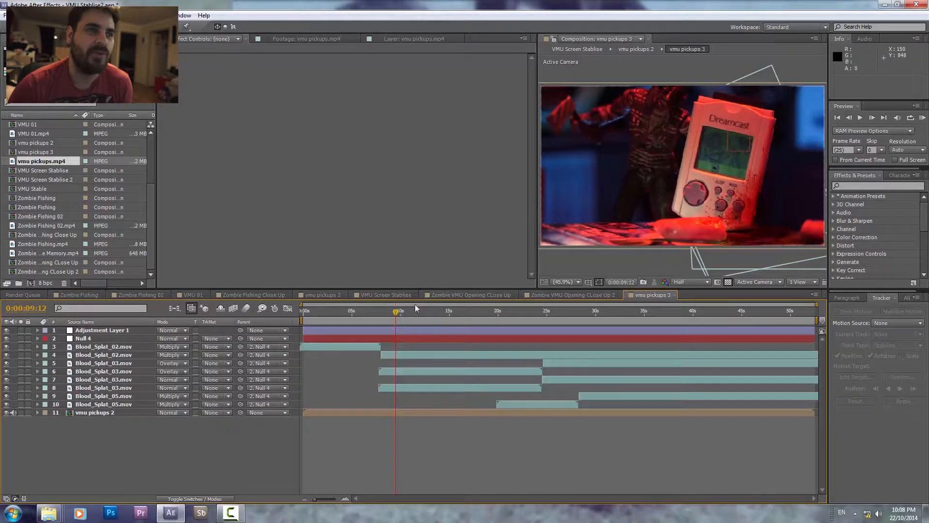
click(341, 310)
click(333, 314)
mouse_move(328, 319)
mouse_down()
mouse_move(302, 319)
mouse_move(321, 326)
mouse_up()
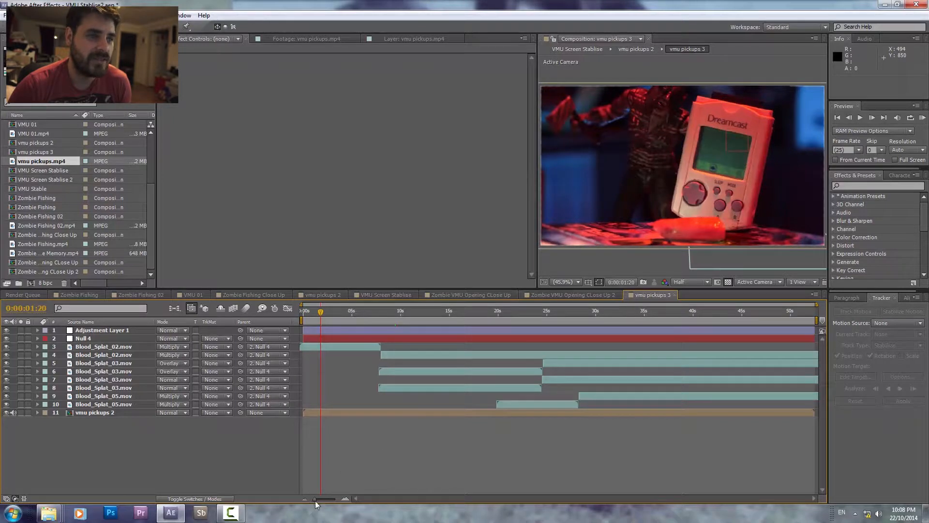
drag(320, 315, 339, 339)
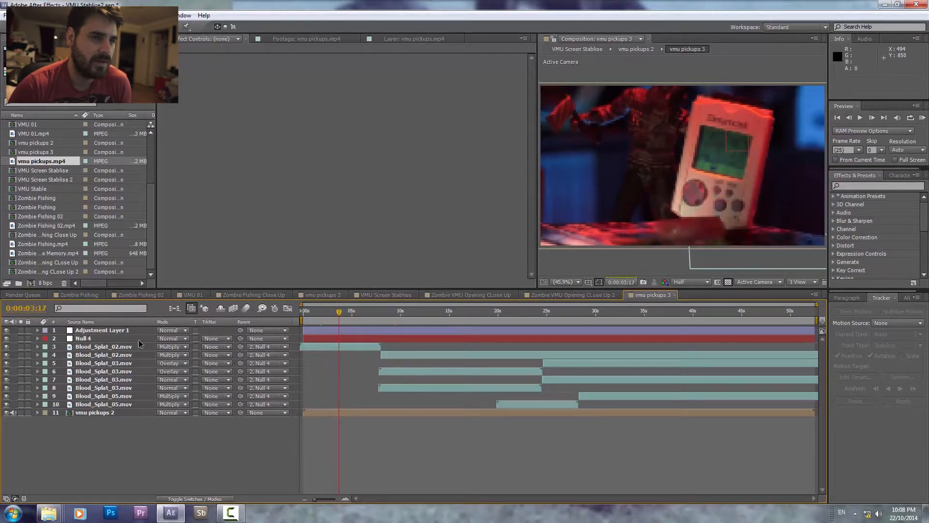
- Inspect the masks and effects of the first three Blood_Splat layers, and check their parent Null 4 at 0:00:06:10
click(111, 346)
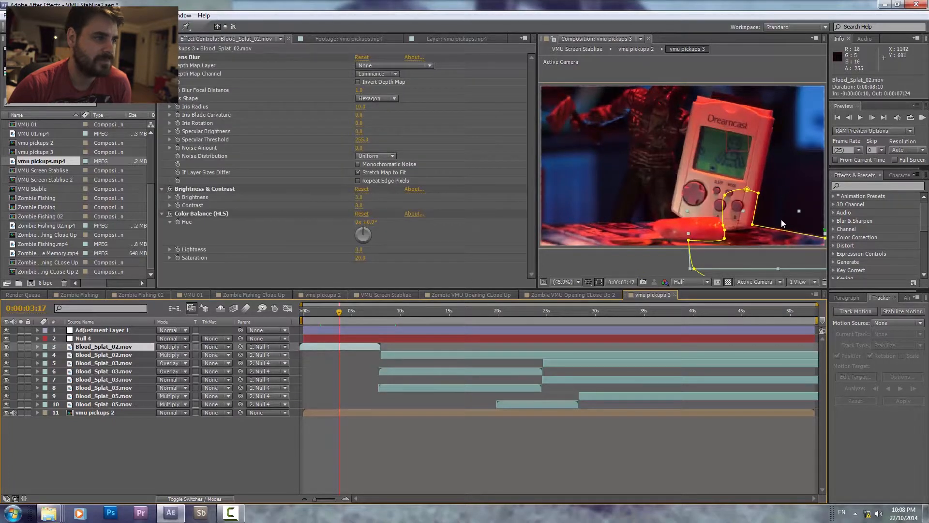
click(109, 355)
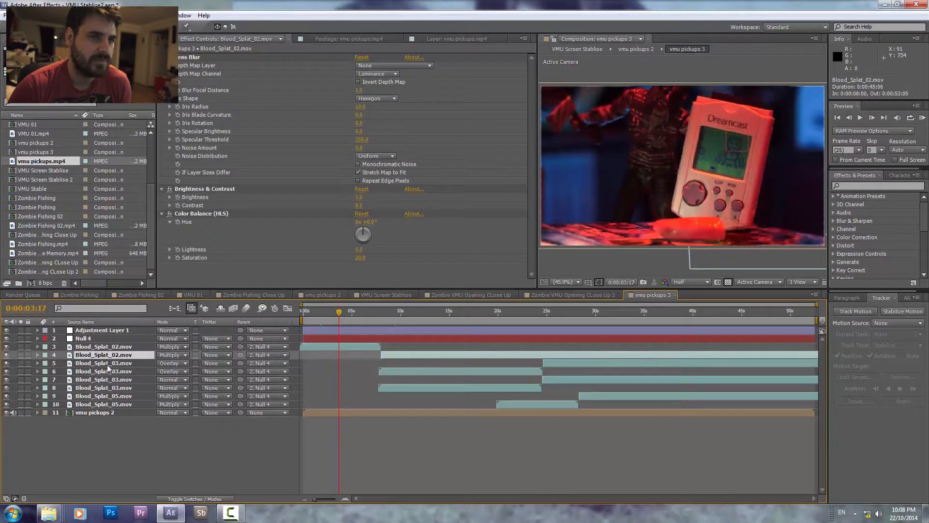
click(106, 364)
click(97, 347)
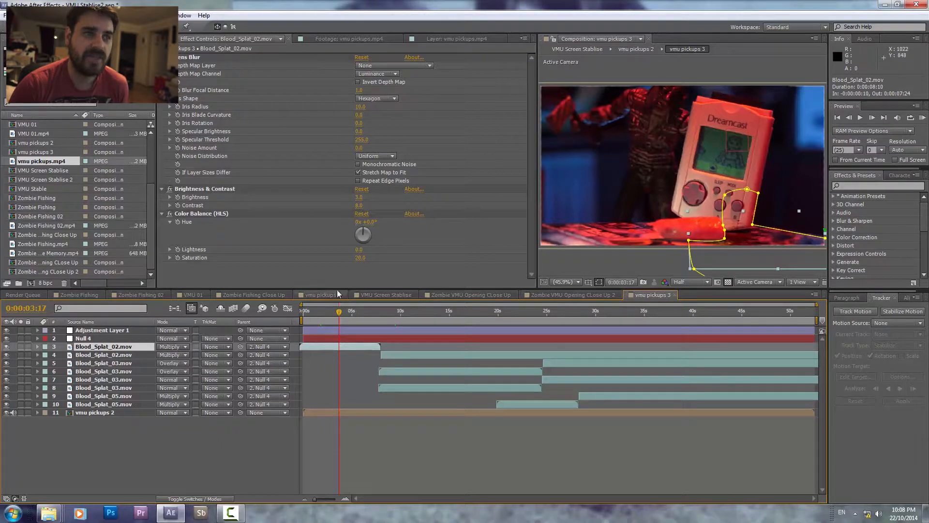
drag(361, 317, 368, 317)
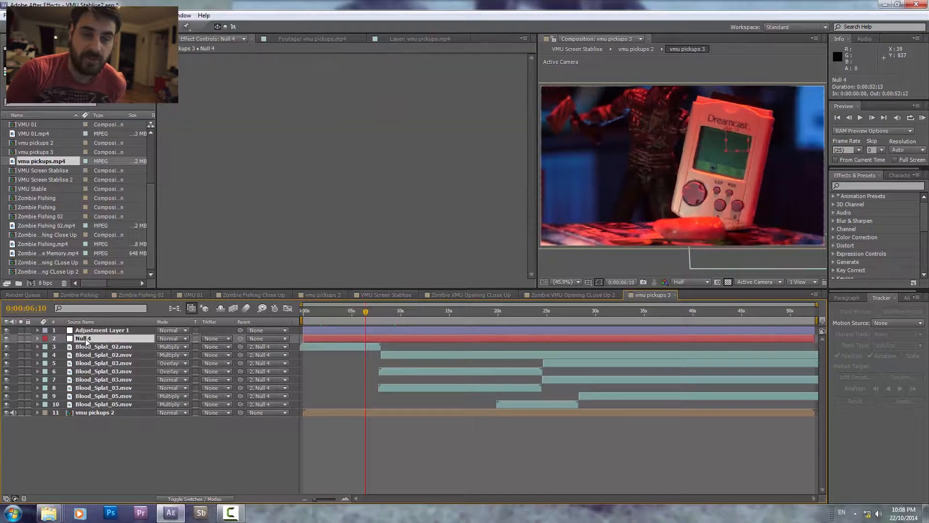
click(84, 338)
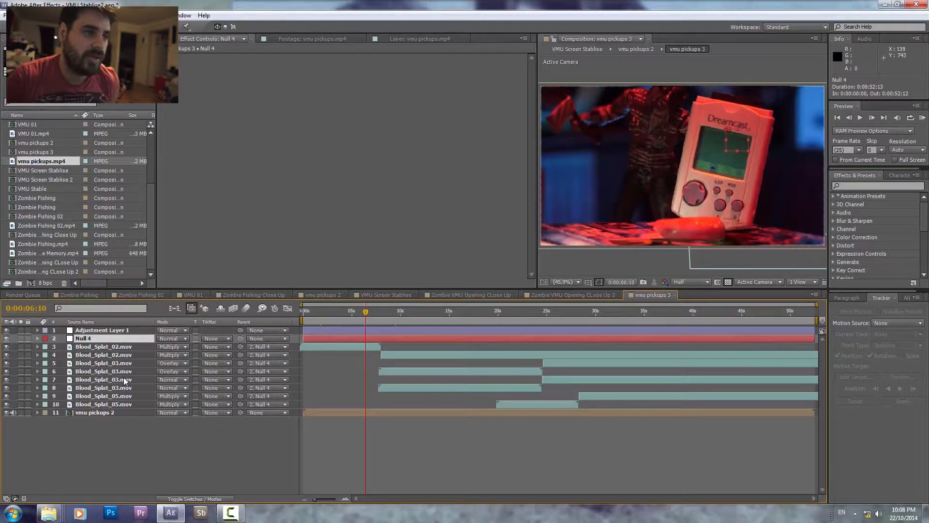
- Scrub to 0:00:09:05 and inspect the masks of the Blood_Splat_02 and Blood_Splat_03 layers used around that moment
click(330, 347)
drag(315, 313, 394, 342)
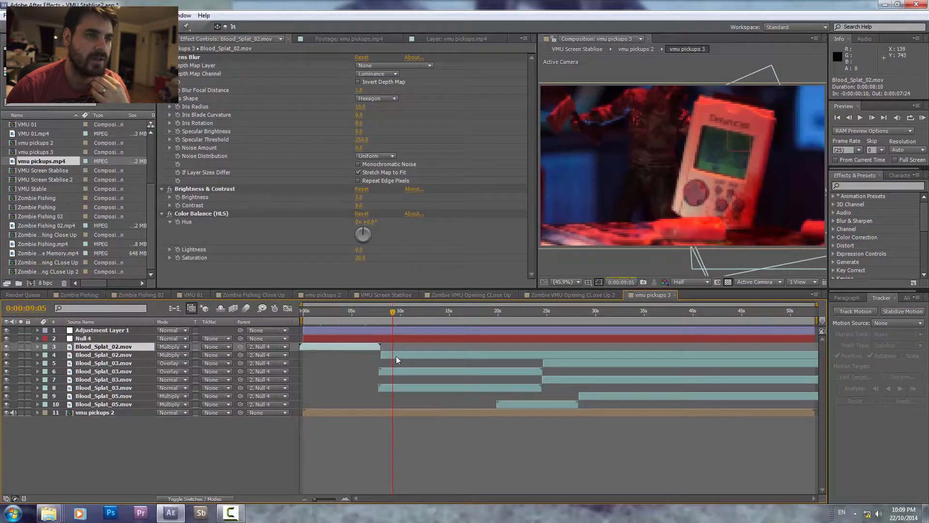
click(396, 356)
click(405, 371)
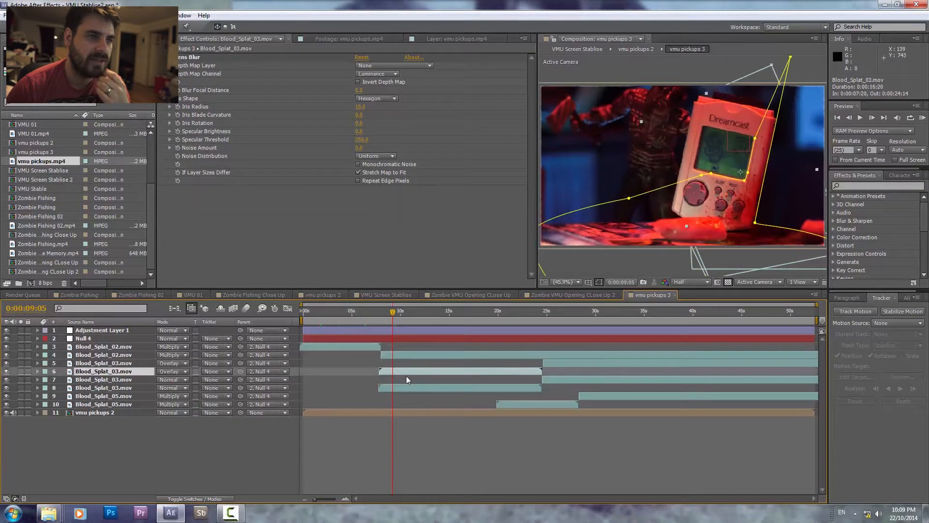
click(406, 388)
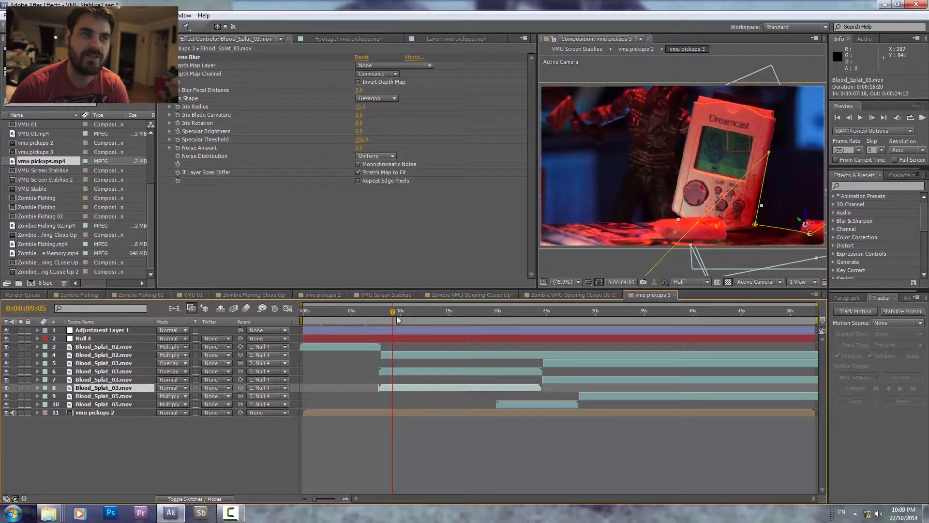
- Select the earlier Blood_Splat_05 layer at 0:00:22:22 to show its mask, and undo the accidental value change
drag(429, 315, 529, 316)
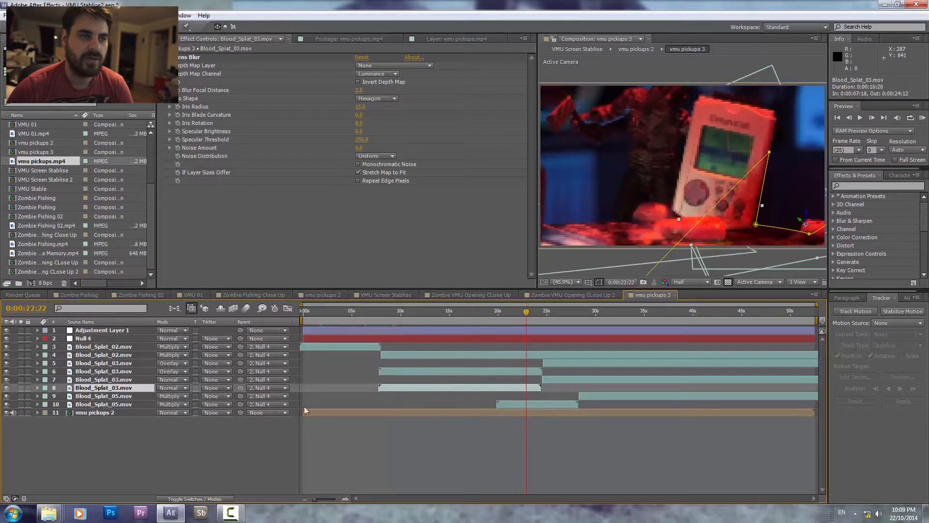
click(46, 401)
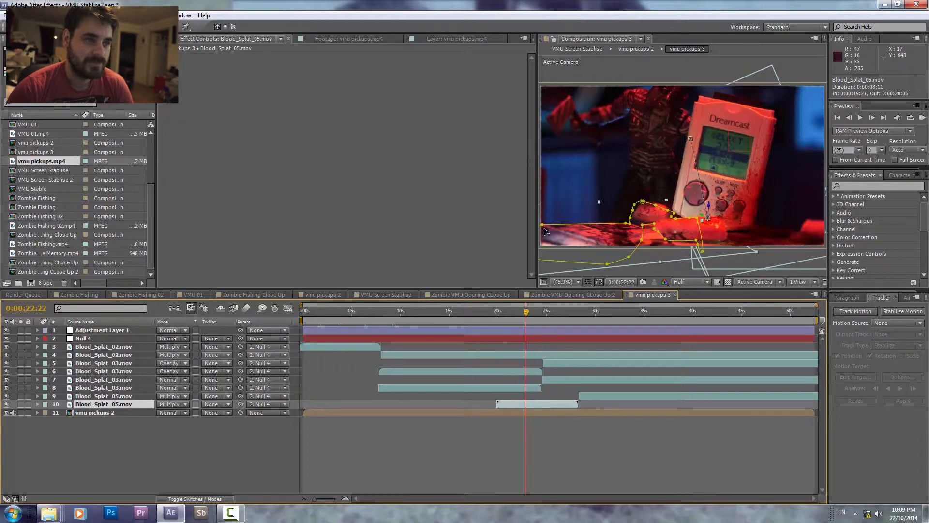
drag(546, 232, 617, 222)
key(ctrl+z)
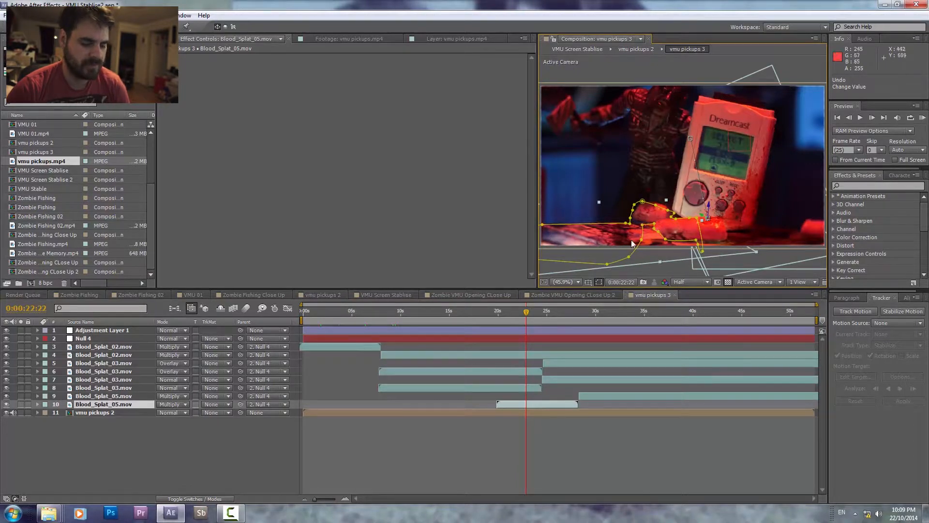
- Select the Overlay Blood_Splat_03 layer active at 0:00:26:05, scrub on to 0:00:32:13, and select its Lens Blur effect
drag(526, 312, 558, 319)
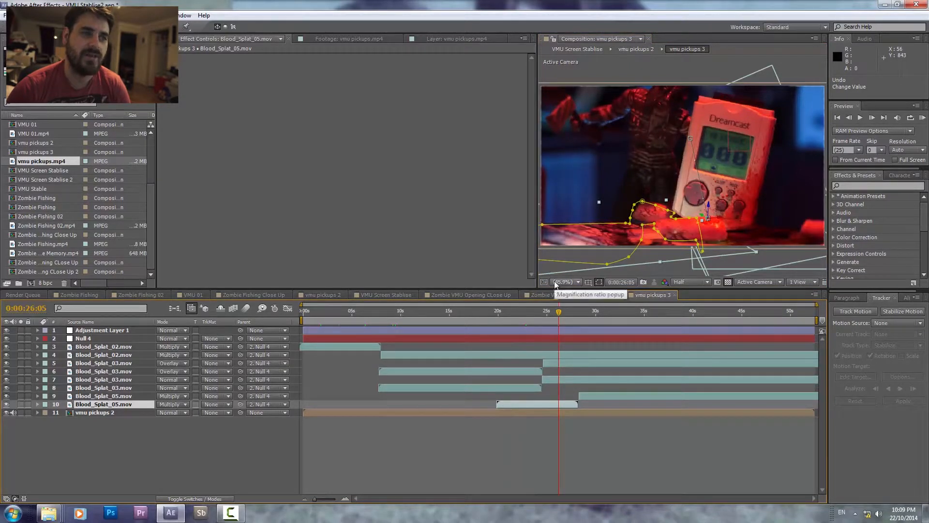
click(609, 368)
click(606, 364)
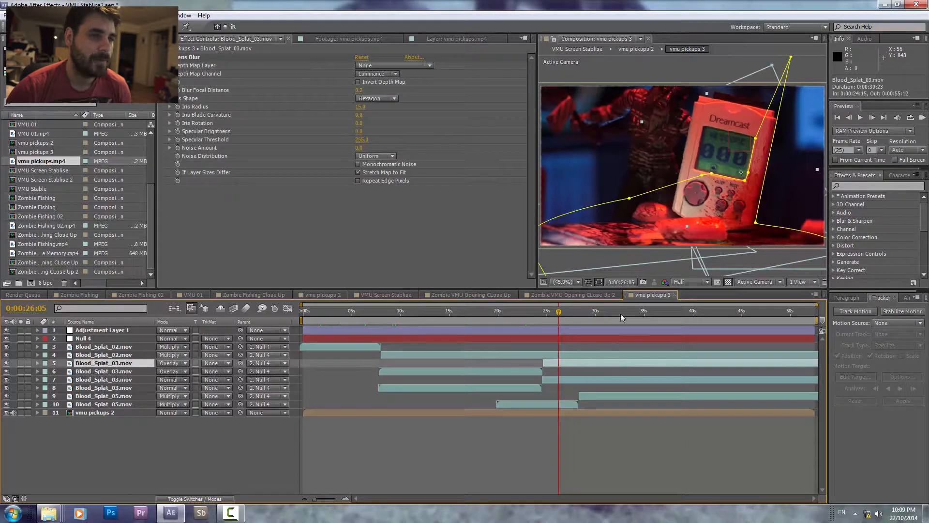
drag(557, 313, 610, 312)
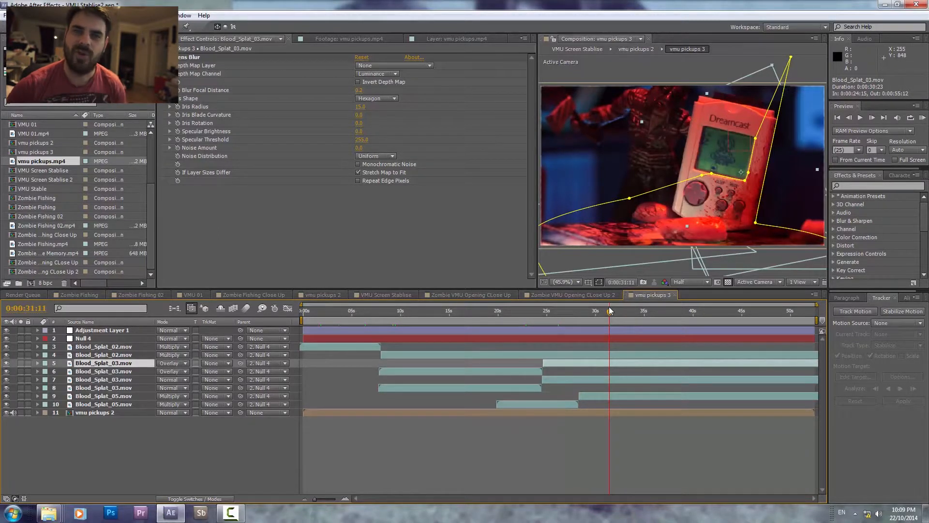
drag(609, 310, 620, 309)
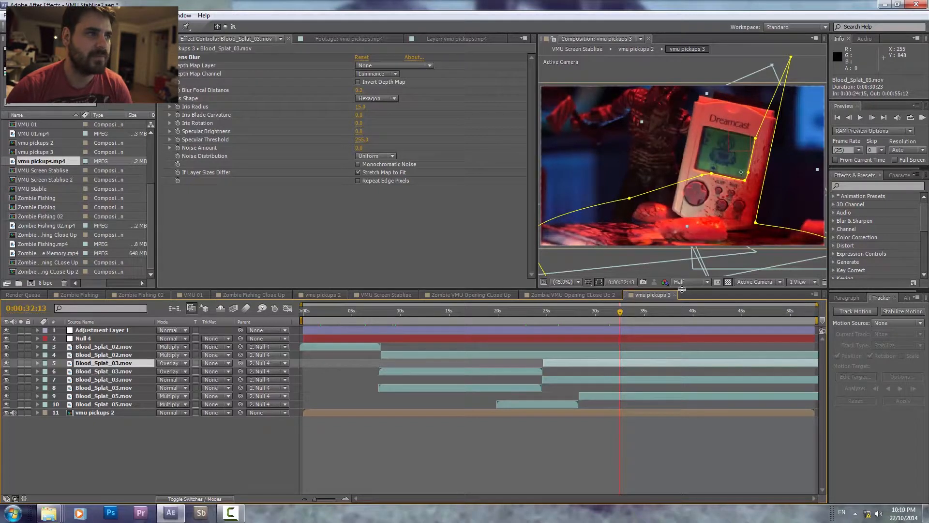
click(184, 57)
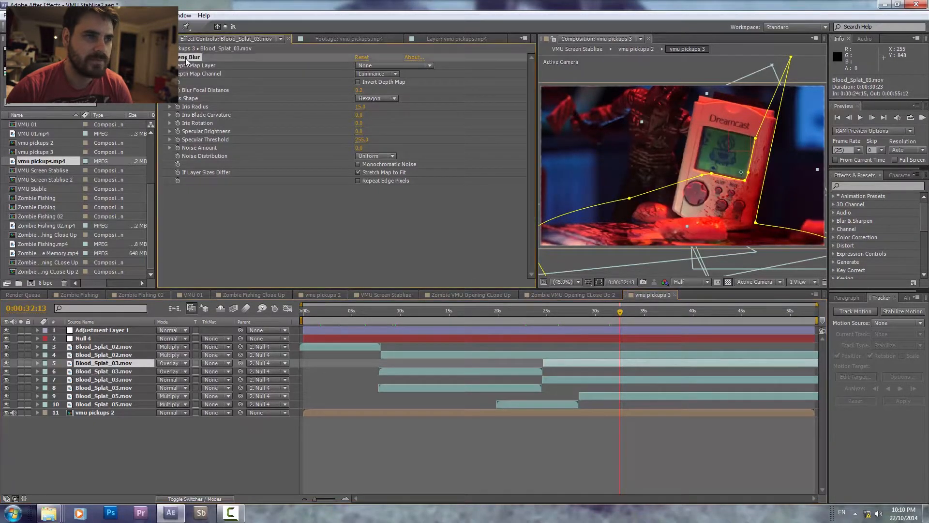
- View the vmu pickups.mp4 track point, return to the effect controls, and scrub vmu pickups 2 to 0:00:40:09
click(448, 39)
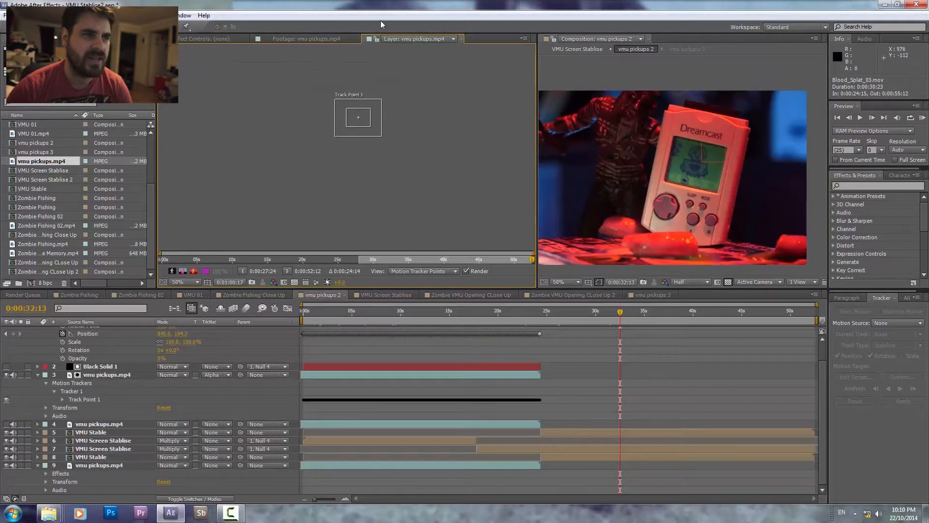
click(317, 39)
click(193, 40)
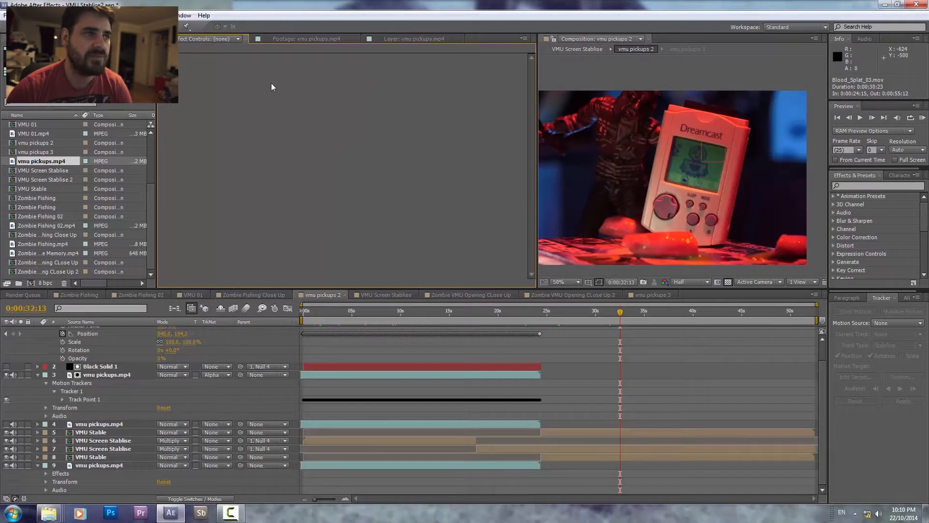
drag(623, 312, 697, 335)
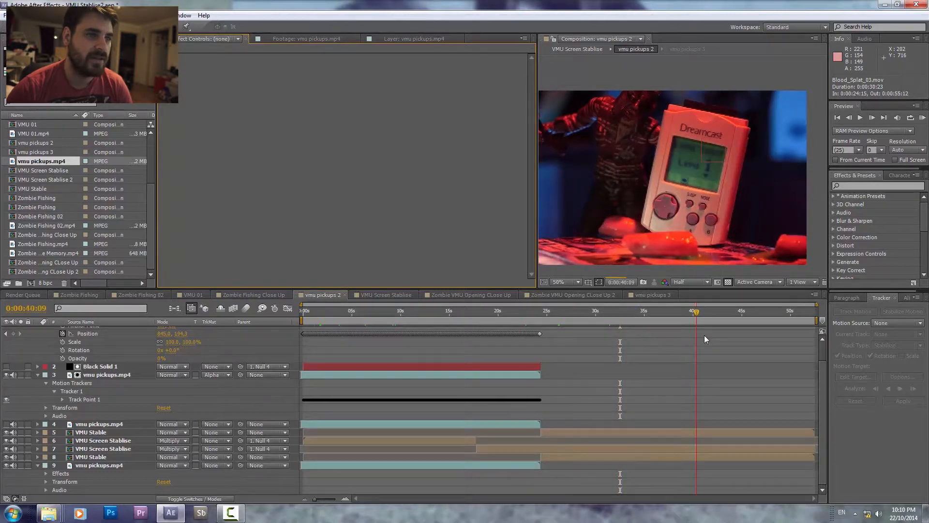
- Return to vmu pickups 3 and scrub back through the blood-splattered shot to 0:00:01:02
click(648, 294)
click(735, 312)
drag(805, 314, 643, 349)
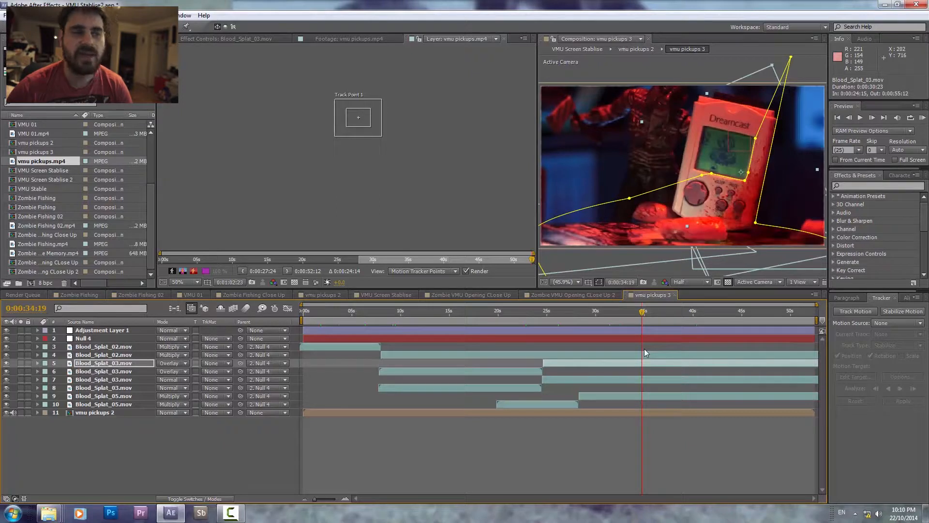
drag(643, 311, 620, 314)
drag(460, 339, 315, 332)
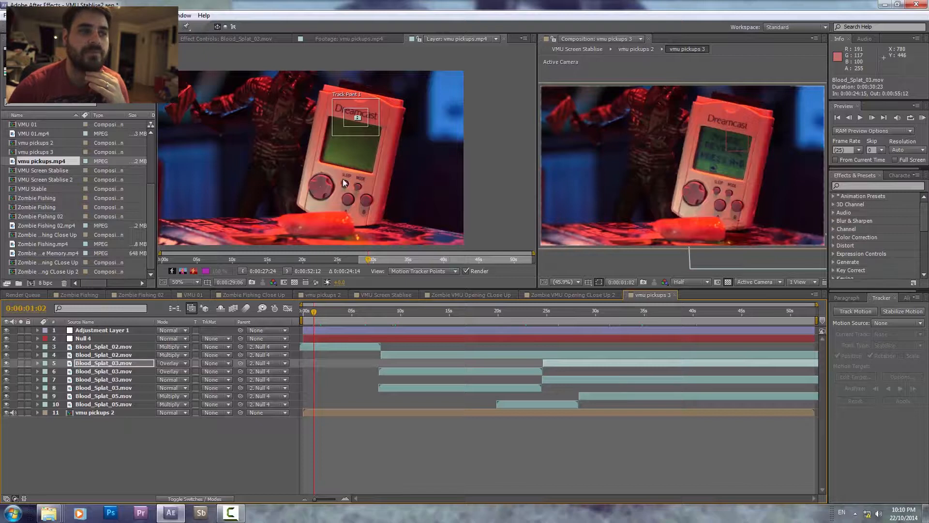
- Check the track points in VMU Screen Stabilise, and return to vmu pickups 3 at 0:00:02:12
click(386, 295)
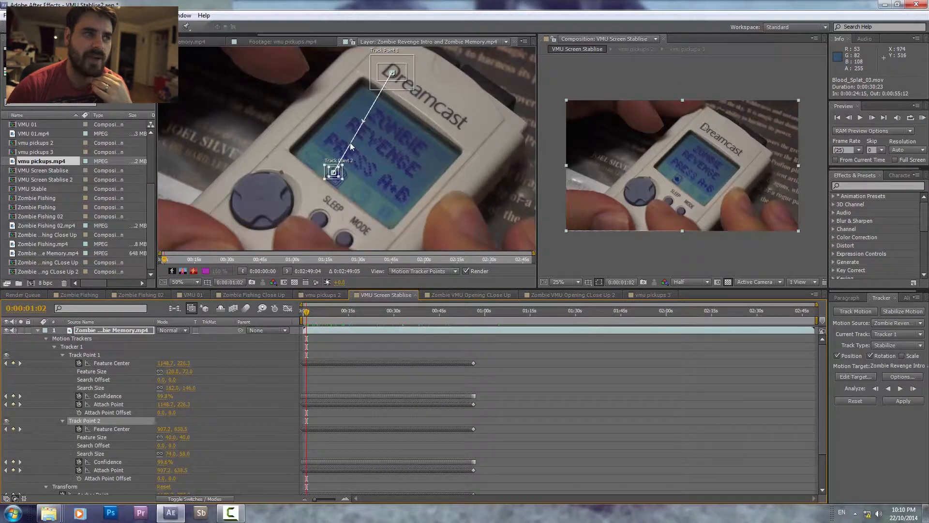
click(646, 294)
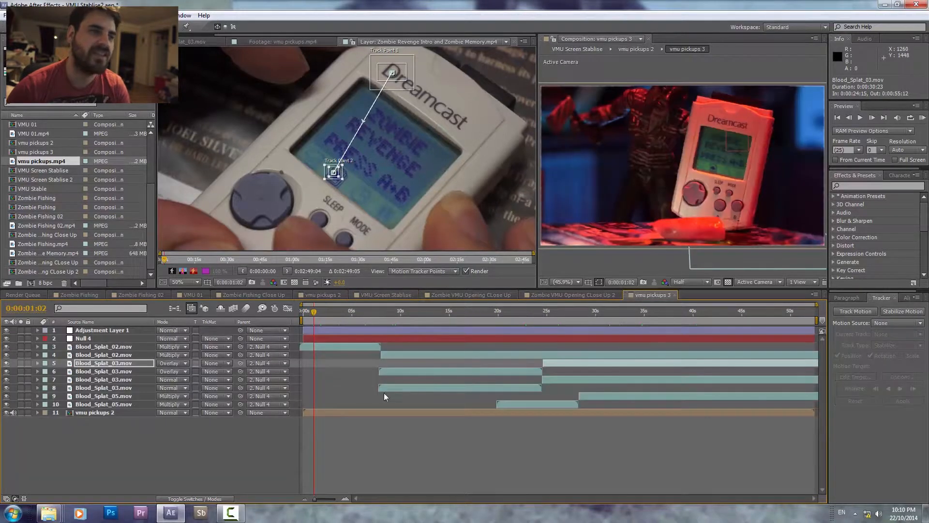
click(328, 312)
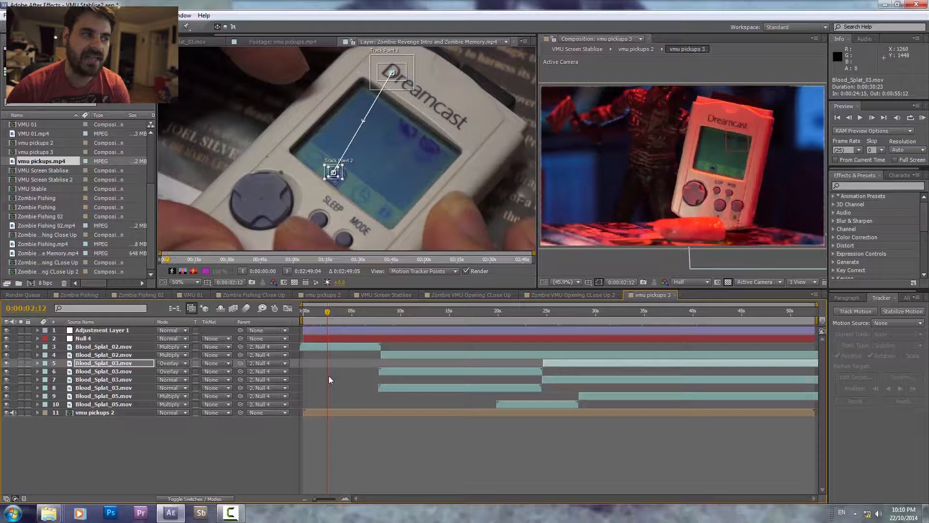
- Scrub vmu pickups 3 forward through the blood splatter layers to 0:00:33:11
click(357, 311)
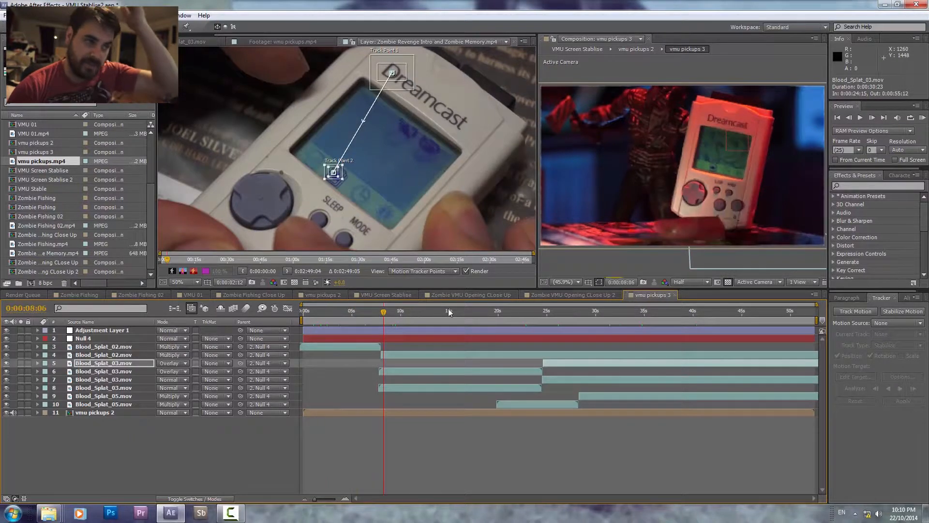
click(448, 311)
click(478, 311)
click(522, 312)
click(543, 311)
click(585, 312)
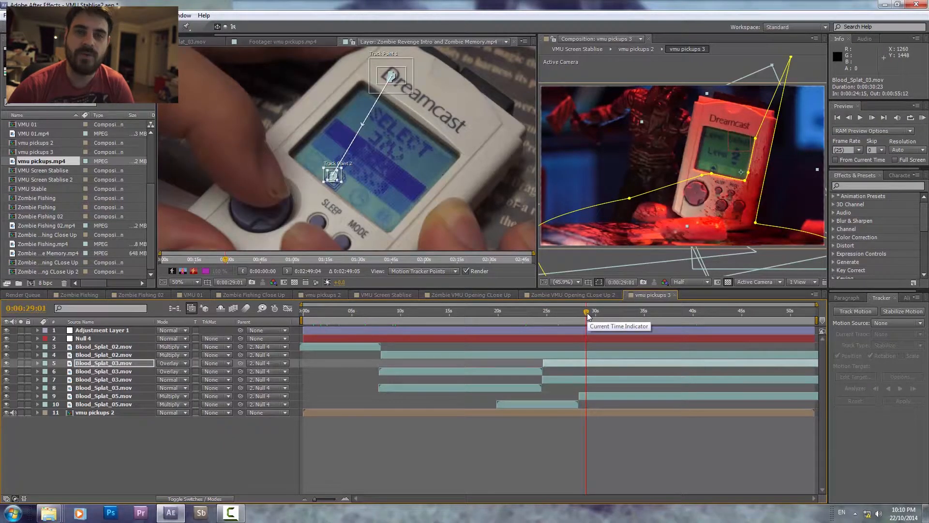
click(630, 311)
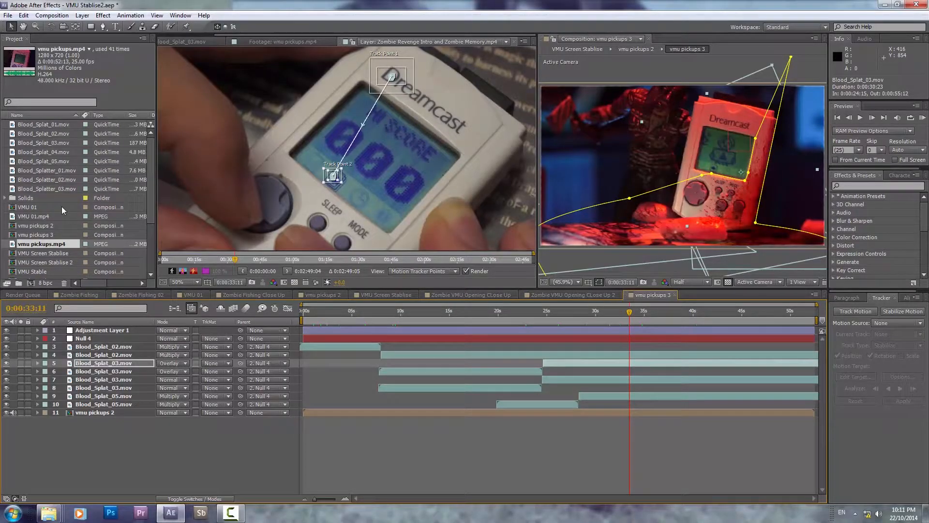
- Look through the open compositions and bring up Zombie Fishing Close Up to examine its VMU screen at 0:00:24:12
scroll(96, 196, down, 3)
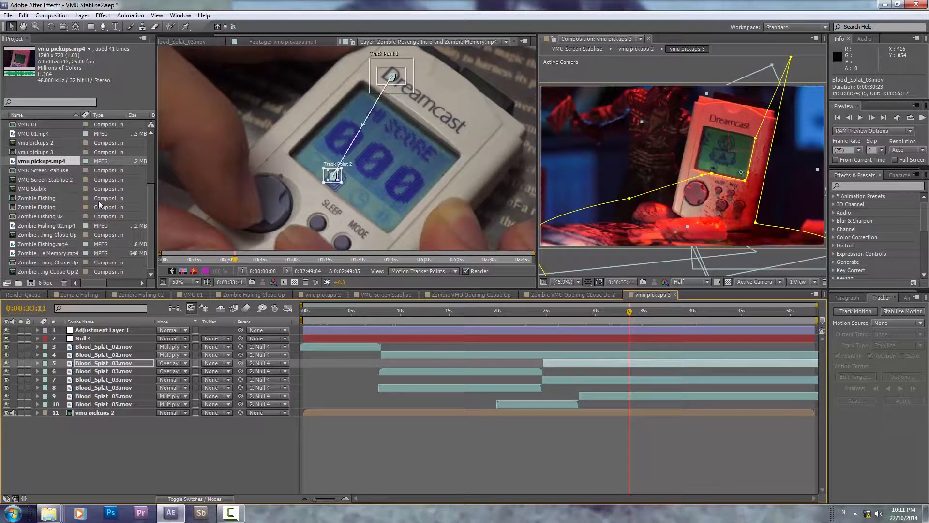
click(563, 294)
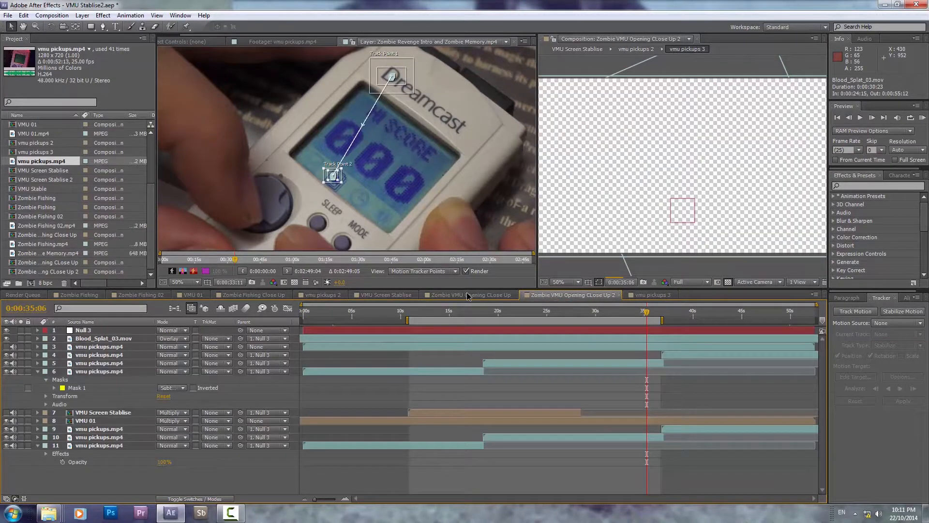
click(401, 295)
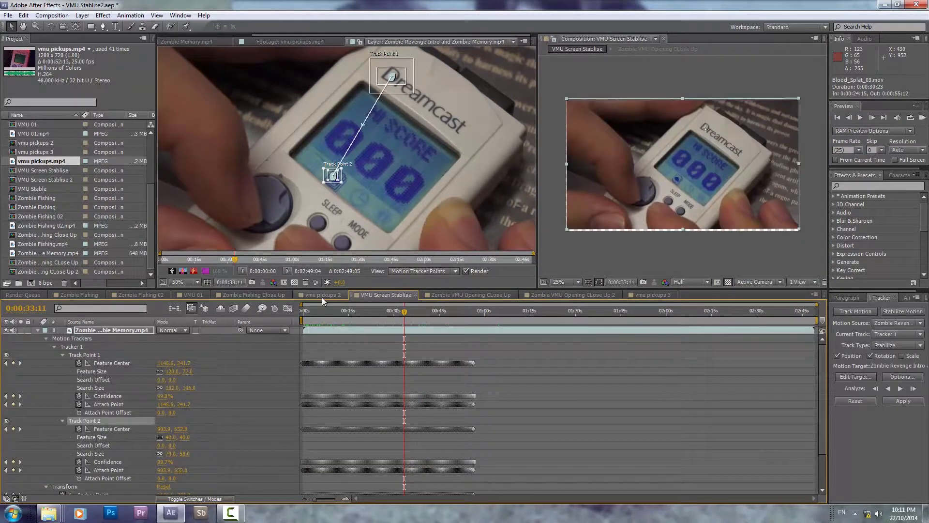
click(321, 297)
click(246, 291)
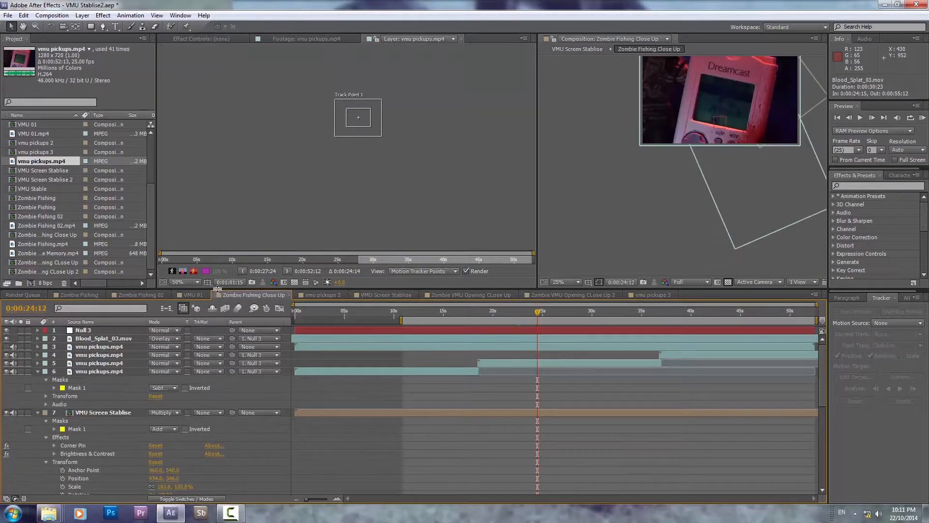
key(h)
drag(763, 92, 741, 163)
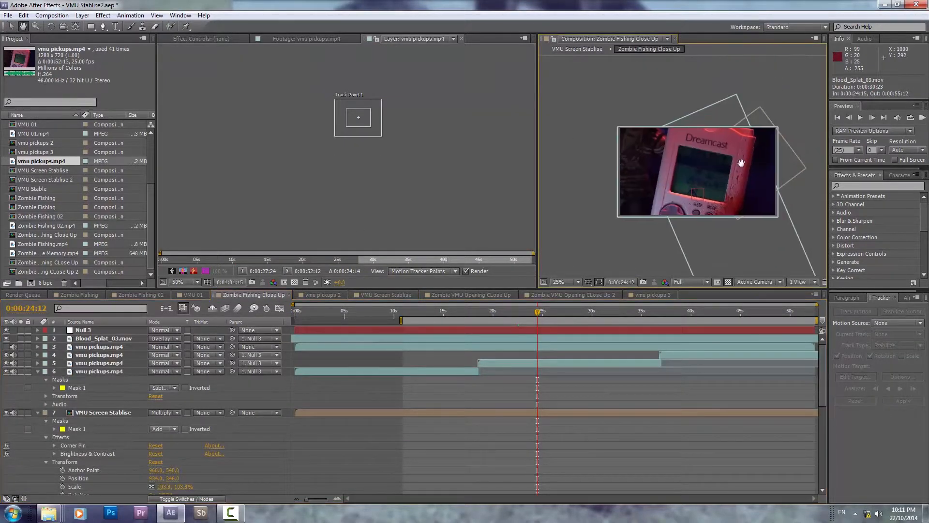
scroll(741, 163, up, 2)
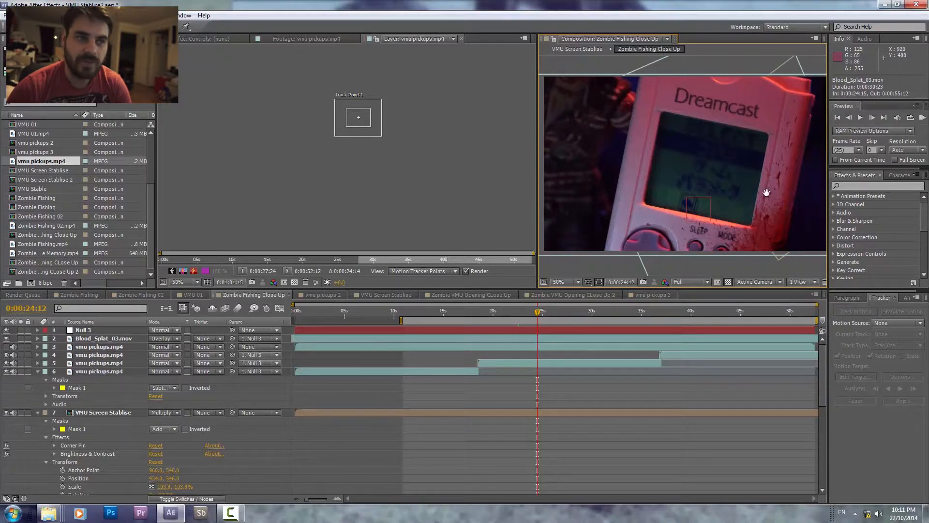
- Examine the masked vmu pickups.mp4 layer, the VMU 01 tracker, and the VMU Screen Stabilise layer's mask, corner pin and transform settings
click(102, 412)
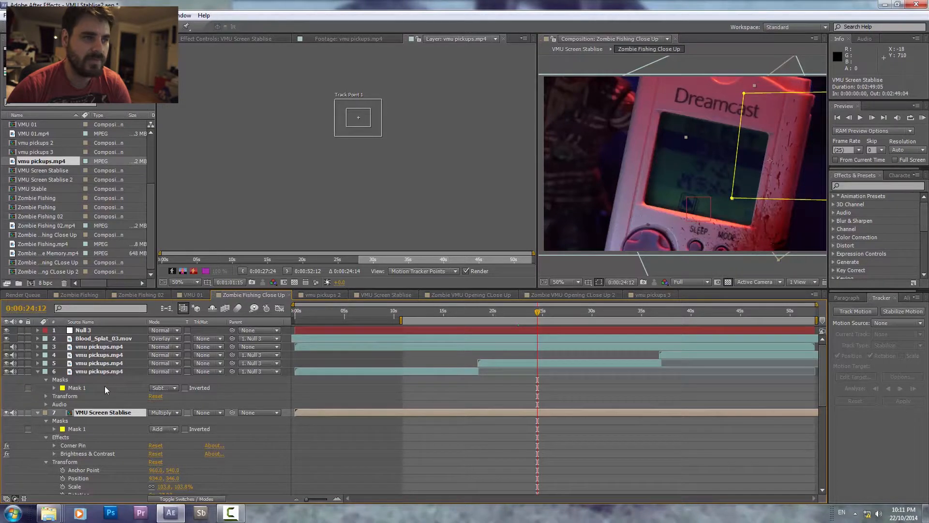
click(108, 371)
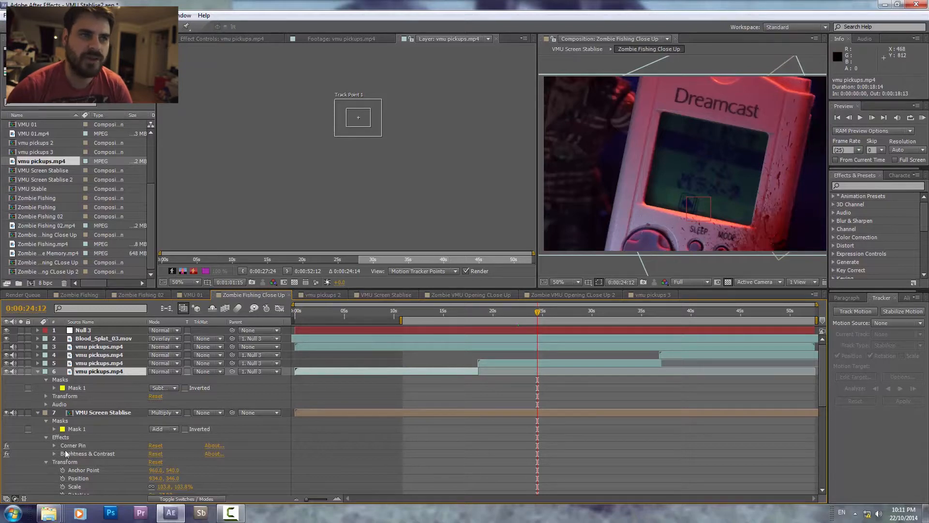
scroll(155, 403, down, 5)
scroll(155, 402, up, 4)
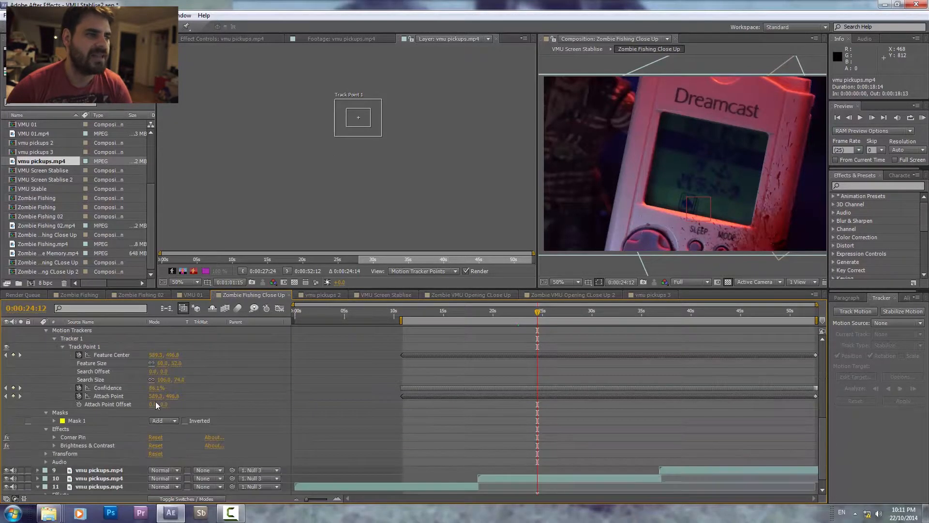
click(103, 363)
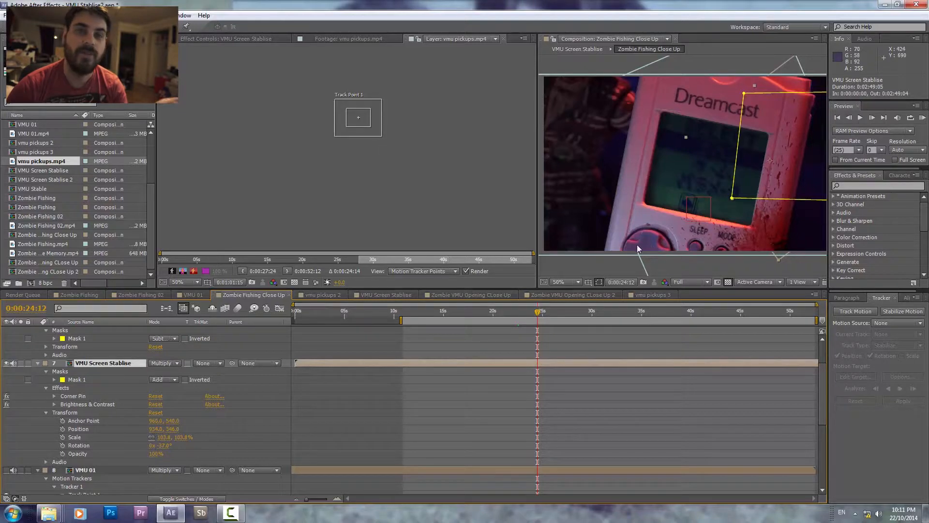
- Check the stabilised source footage in VMU Screen Stabilise and return to the vmu pickups 3 composite
click(437, 293)
click(402, 293)
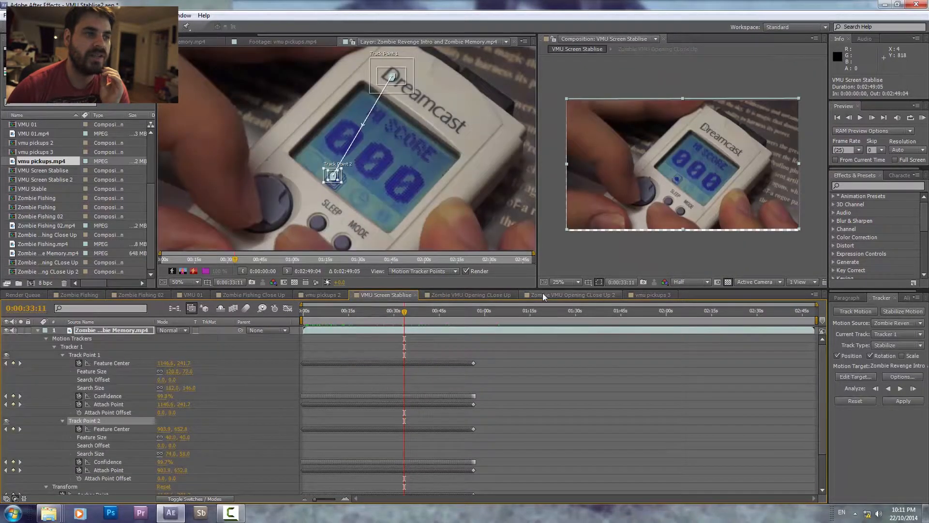
click(665, 294)
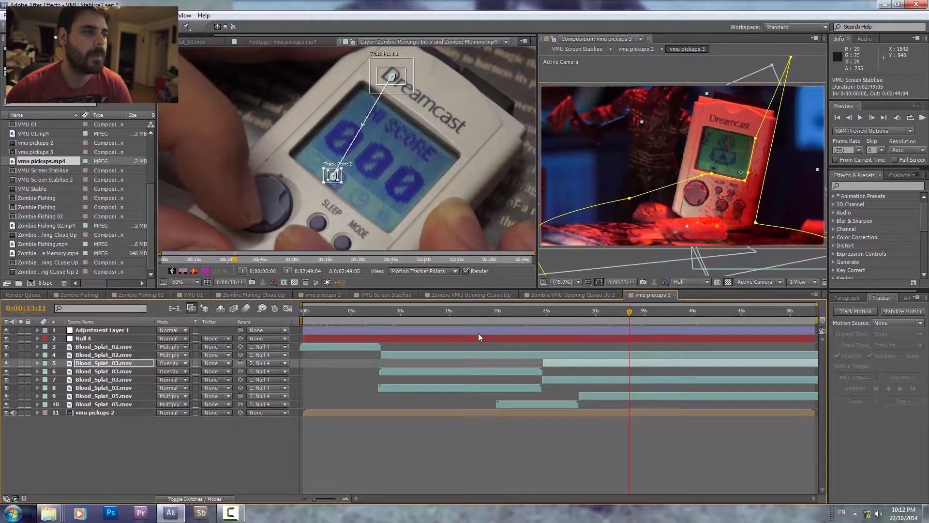
- View the screen replacement in Zombie VMU Opening CLose Up and Zombie VMU Opening CLose Up 2, and return to vmu pickups 3
click(471, 295)
click(561, 295)
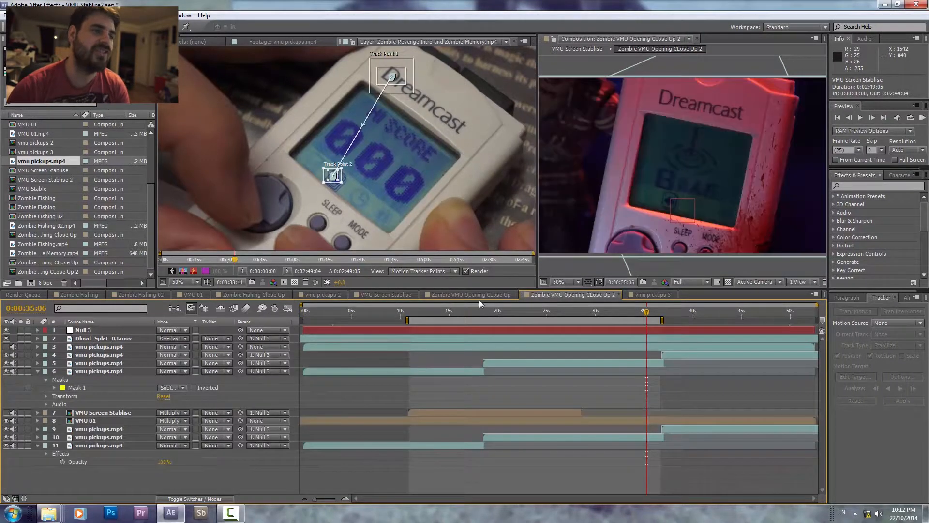
click(450, 296)
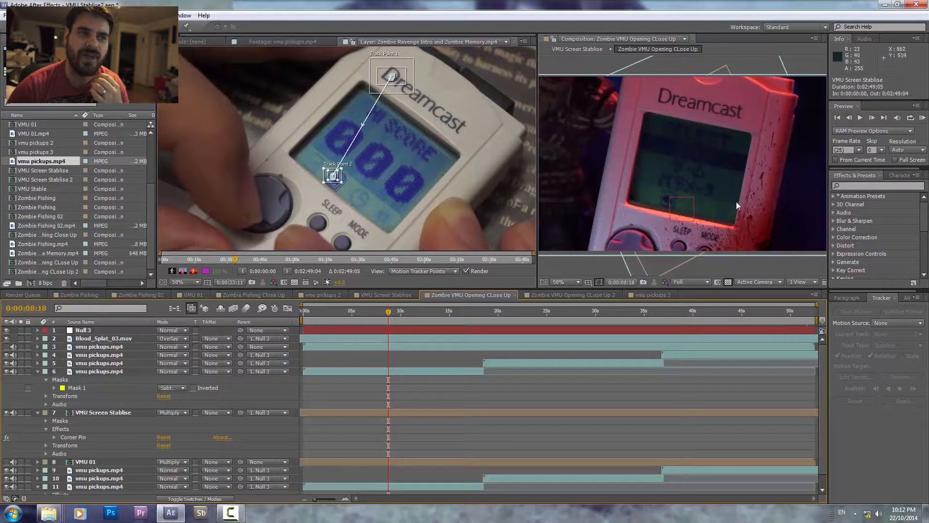
click(554, 294)
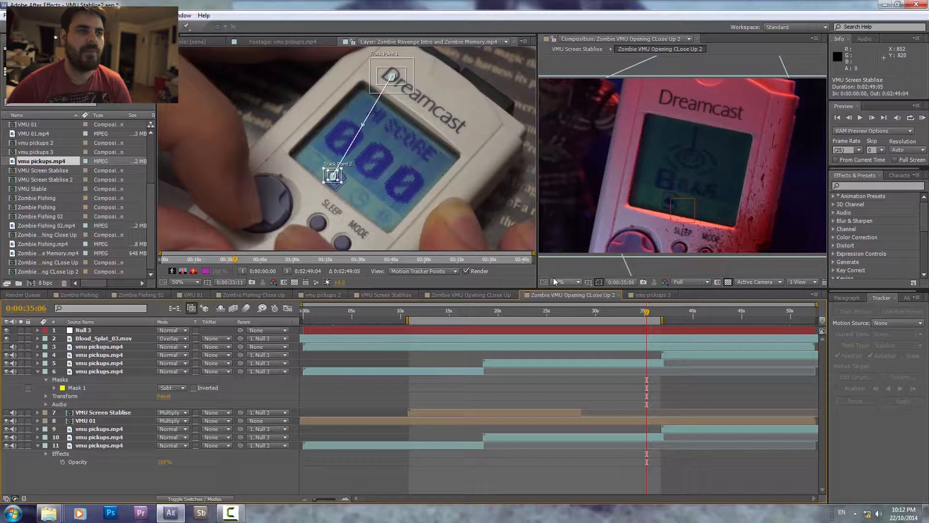
click(653, 294)
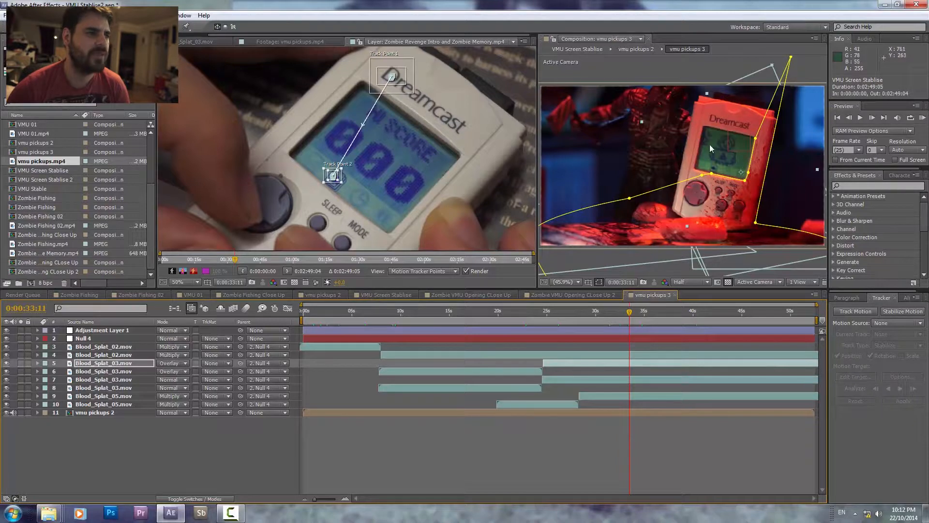
- Compare the VMU screen in Zombie VMU Opening CLose Up 2 with the one in vmu pickups 3, alternating between them
click(587, 298)
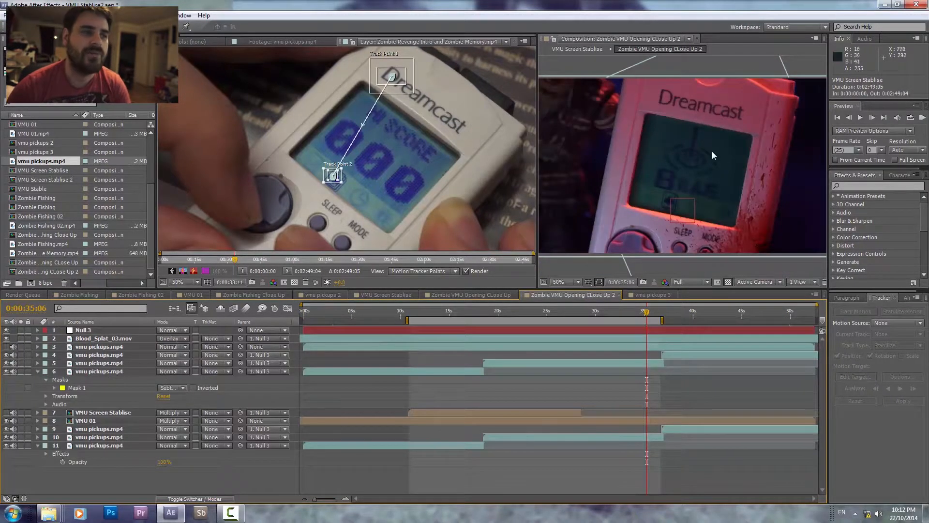
click(646, 296)
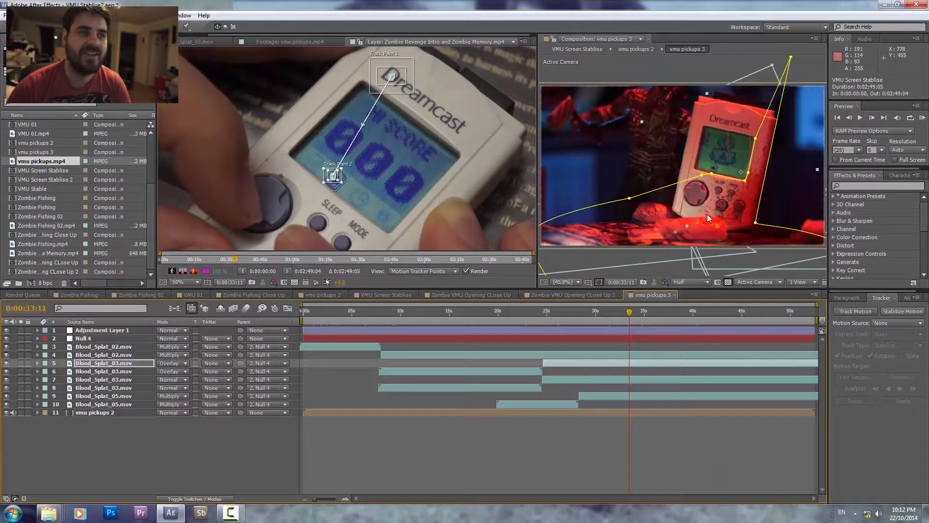
click(568, 293)
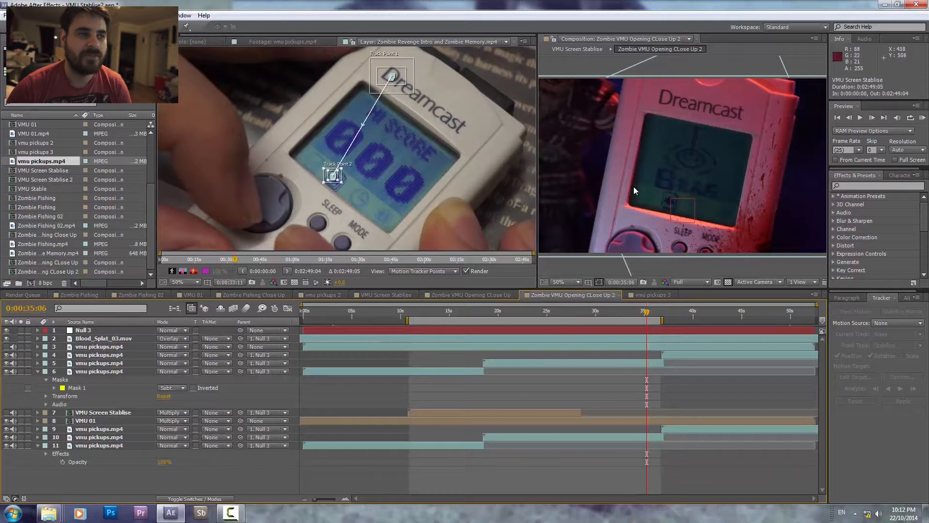
click(660, 293)
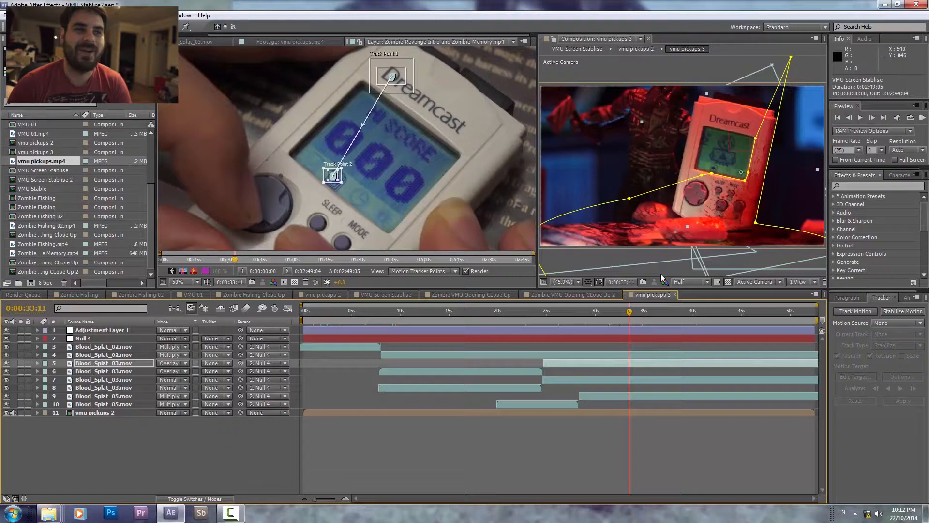
click(574, 293)
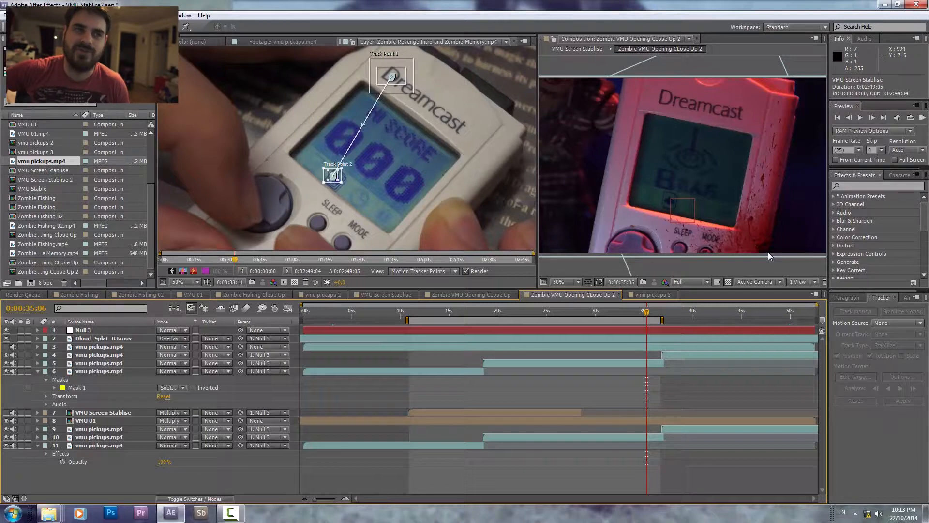
click(651, 294)
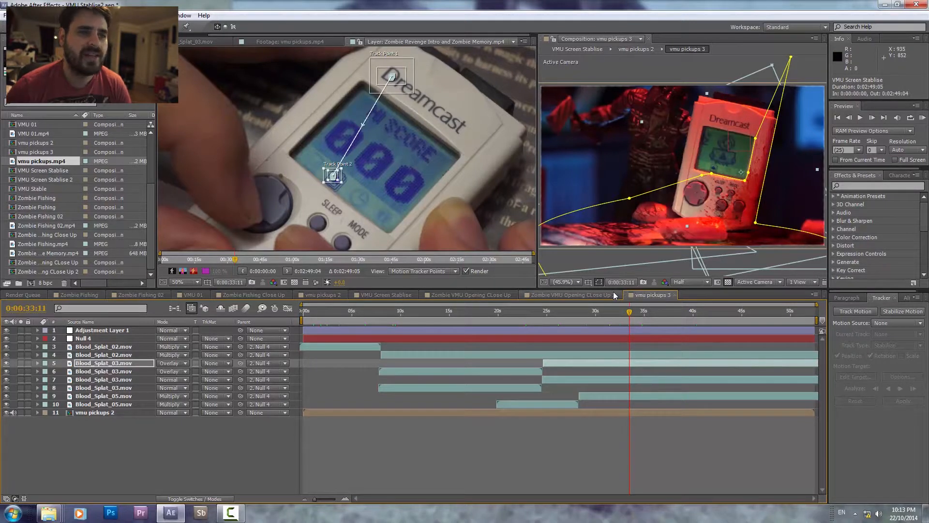
- Scrub vmu pickups 3 back to 0:00:16:12 and deselect the Overlay Blood_Splat_03.mov layer
click(628, 312)
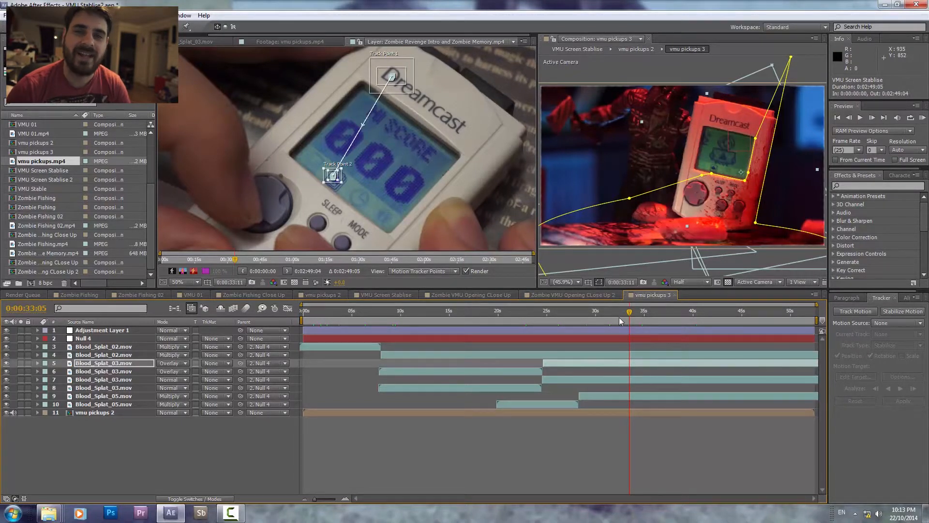
drag(535, 323, 491, 334)
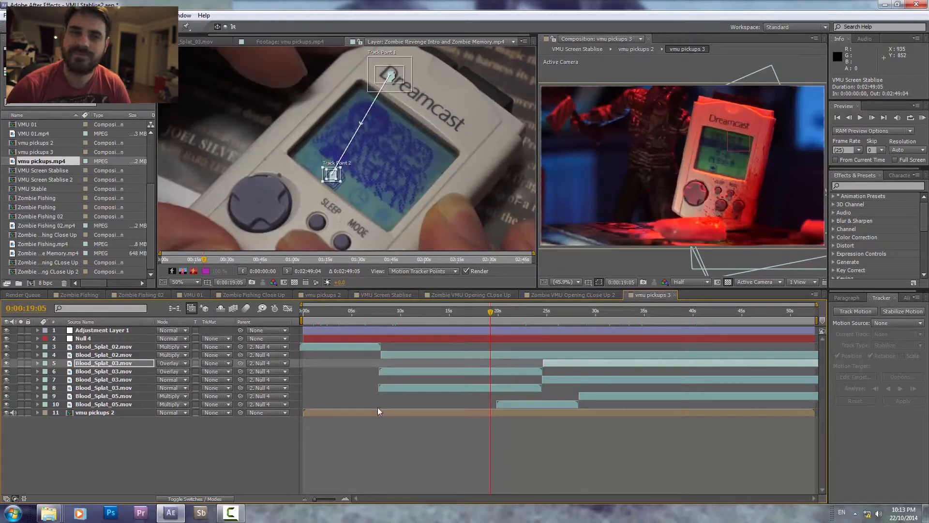
drag(404, 317, 398, 317)
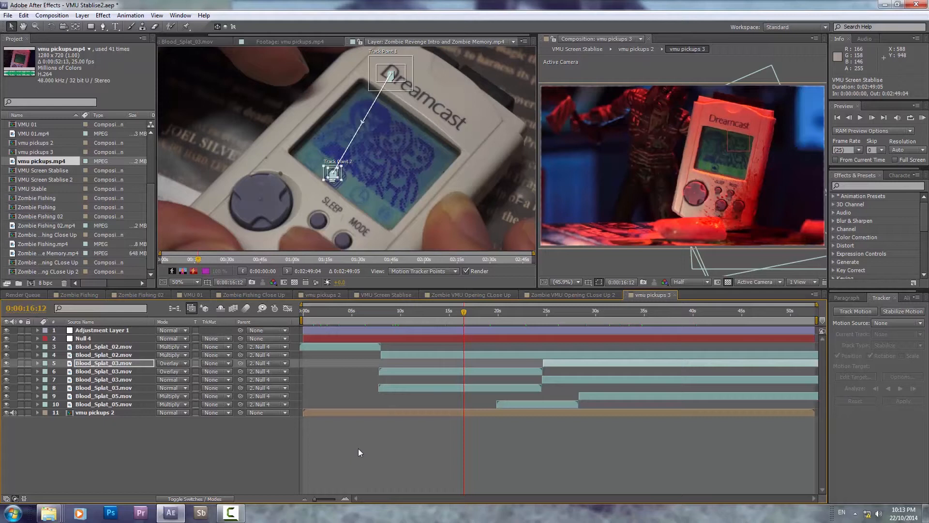
click(364, 461)
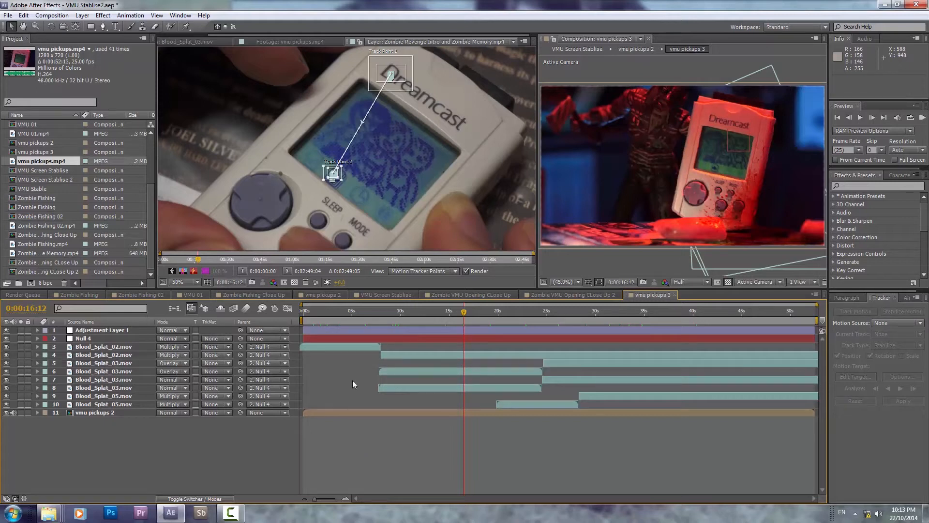